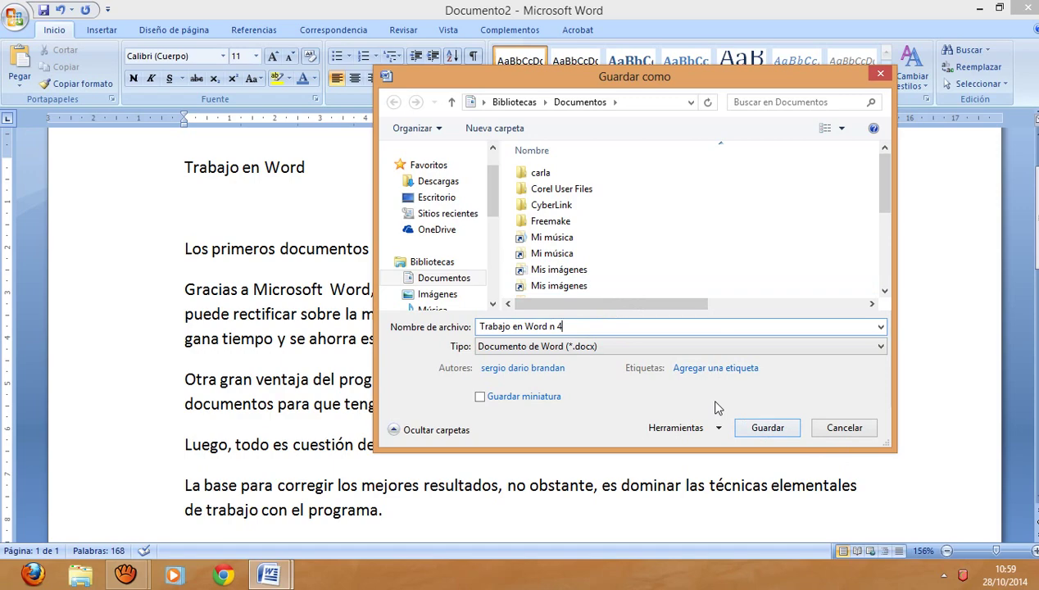
# Save the document as "Trabajo en Word n 4 sin editar" in Word format and minimize its window.
pyautogui.write('sin editar')
pyautogui.click(766, 427)
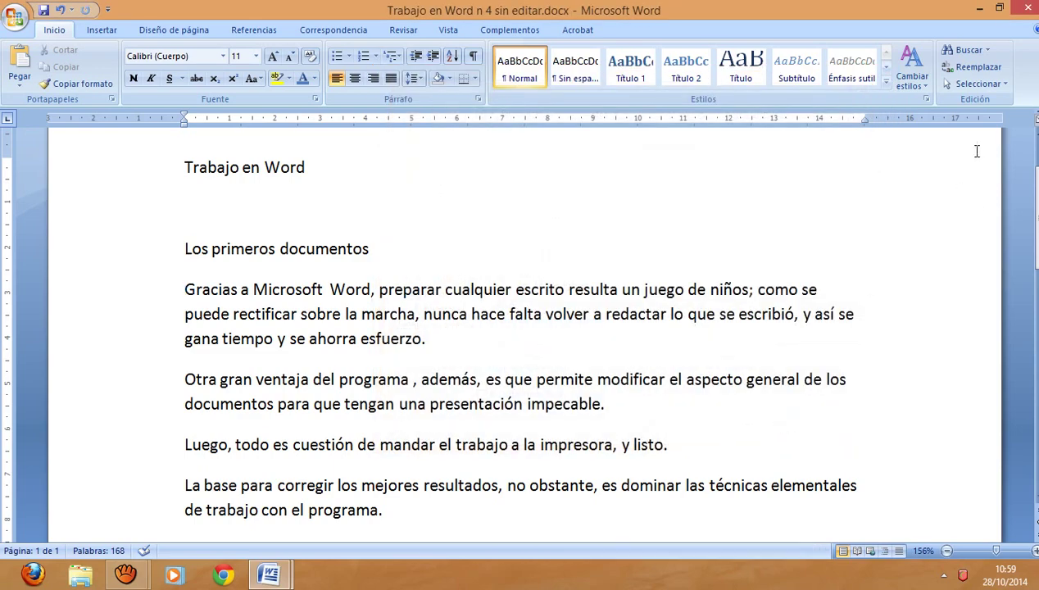
pyautogui.click(981, 9)
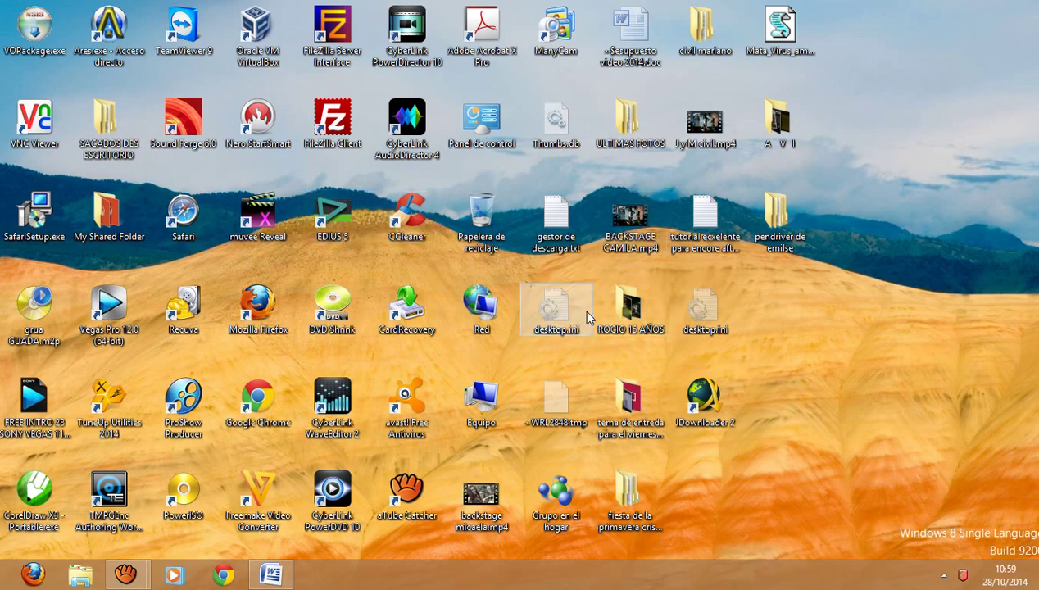
# Open Equipo from the desktop and maximize its window.
pyautogui.doubleClick(505, 389)
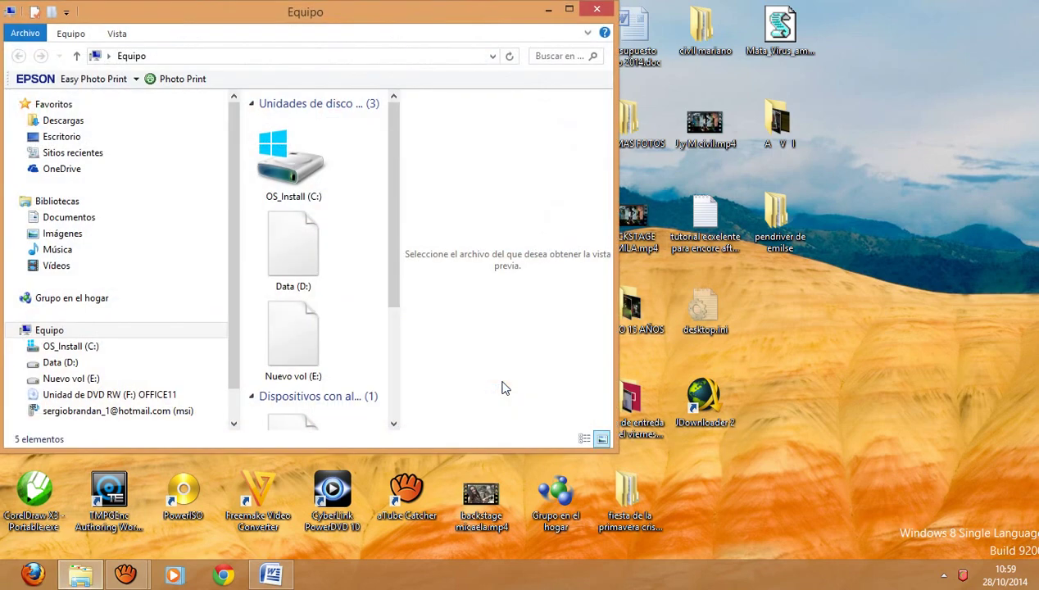
pyautogui.doubleClick(451, 4)
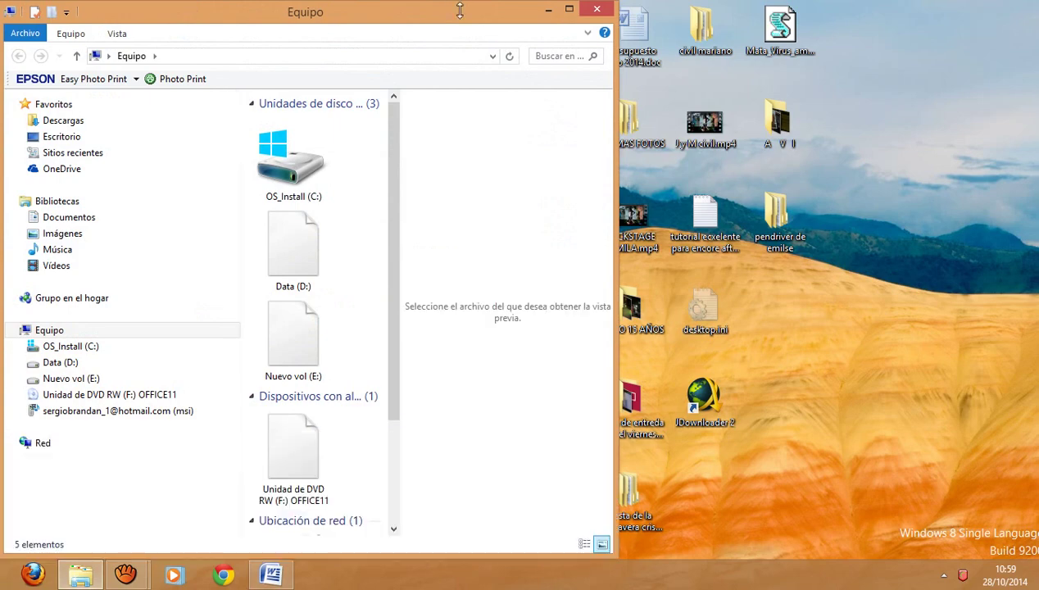
pyautogui.doubleClick(460, 10)
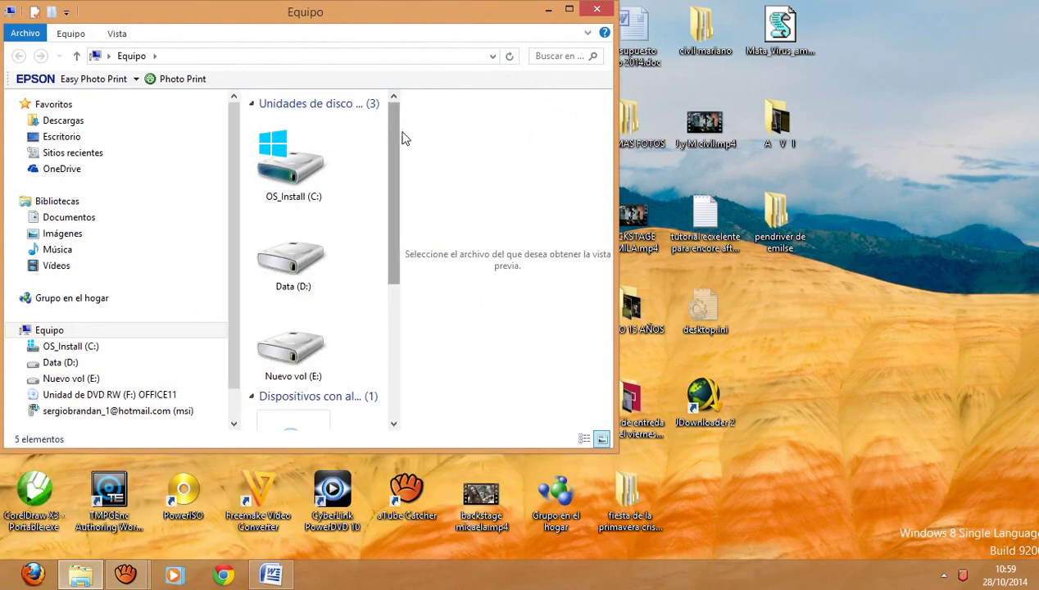
pyautogui.click(570, 9)
# Run the OFFICE11 disc in DVD drive F: and start the Office 2003 installation from its launcher.
pyautogui.click(278, 297)
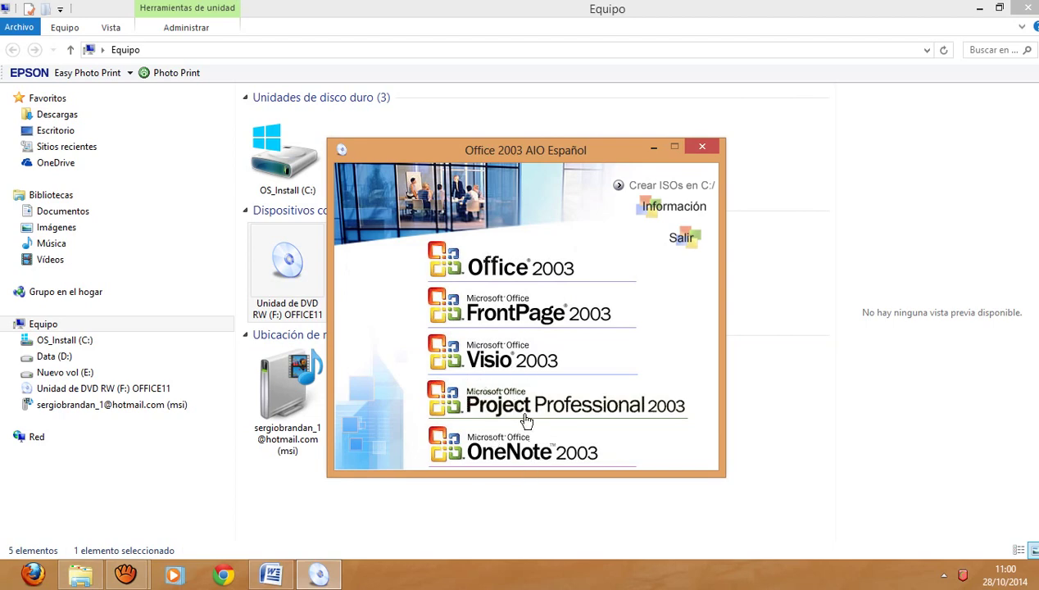
pyautogui.click(528, 280)
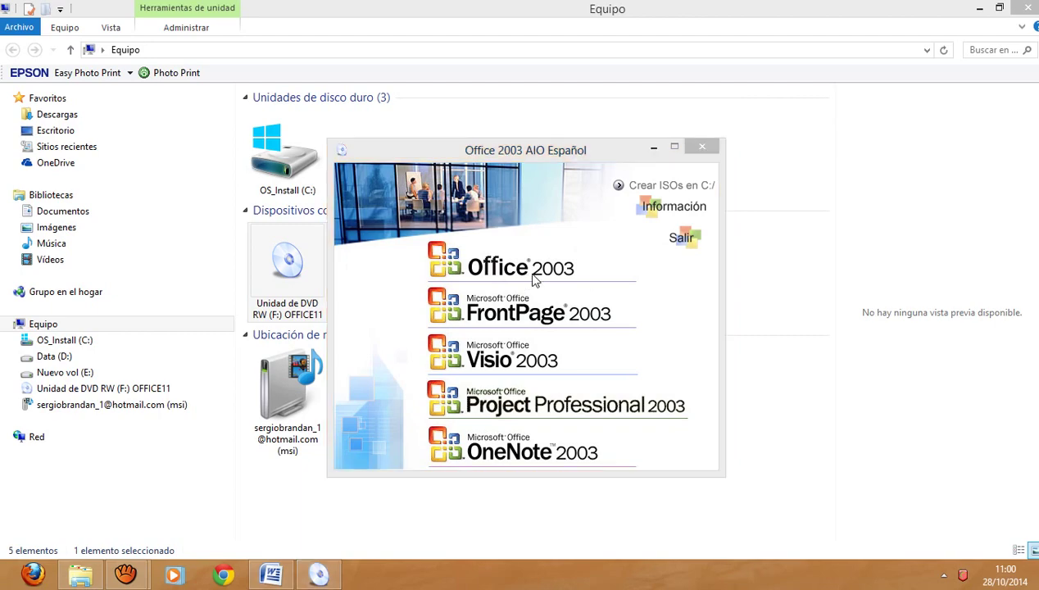
pyautogui.moveTo(553, 217); pyautogui.dragTo(855, 84)
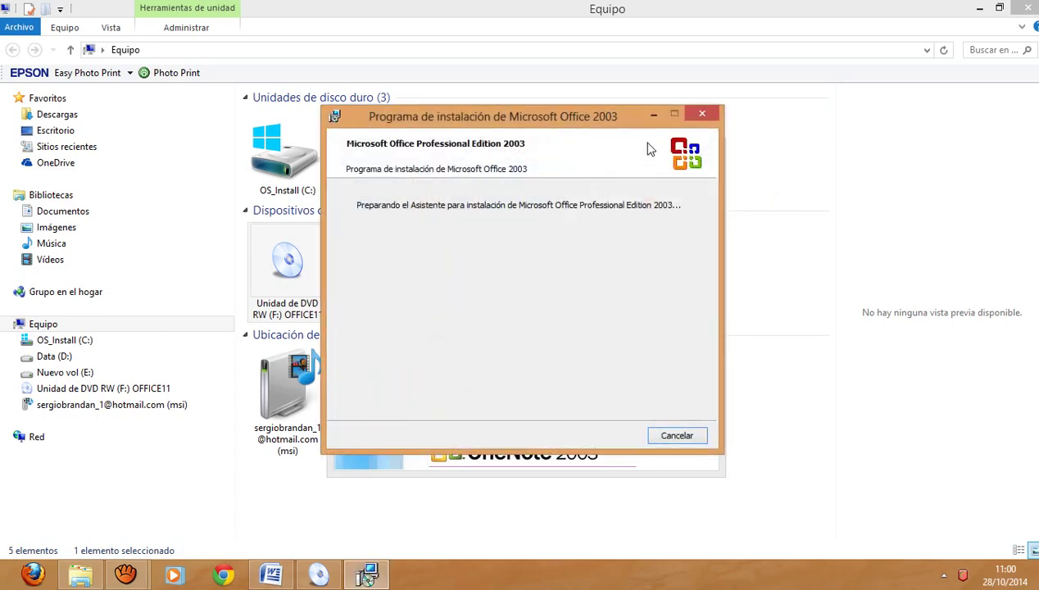
# Move the Office 2003 setup window aside and minimize the Office 2003 AIO launcher.
pyautogui.moveTo(604, 131); pyautogui.dragTo(846, 33)
pyautogui.click(482, 156)
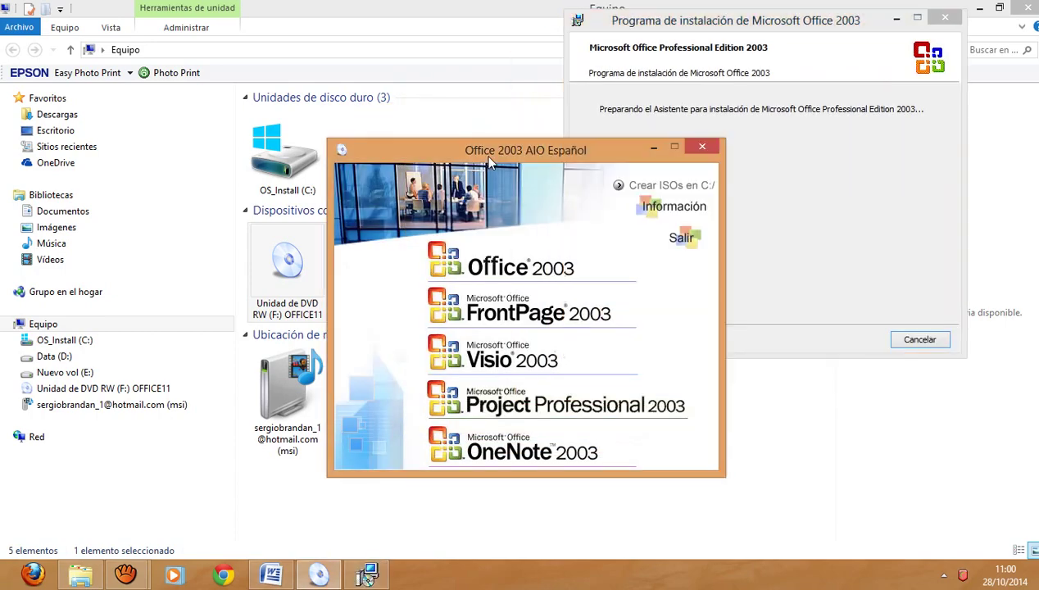
pyautogui.click(653, 148)
# Open the OFFICE11 disc in DVD drive F: to browse its files instead of running it.
pyautogui.click(284, 266)
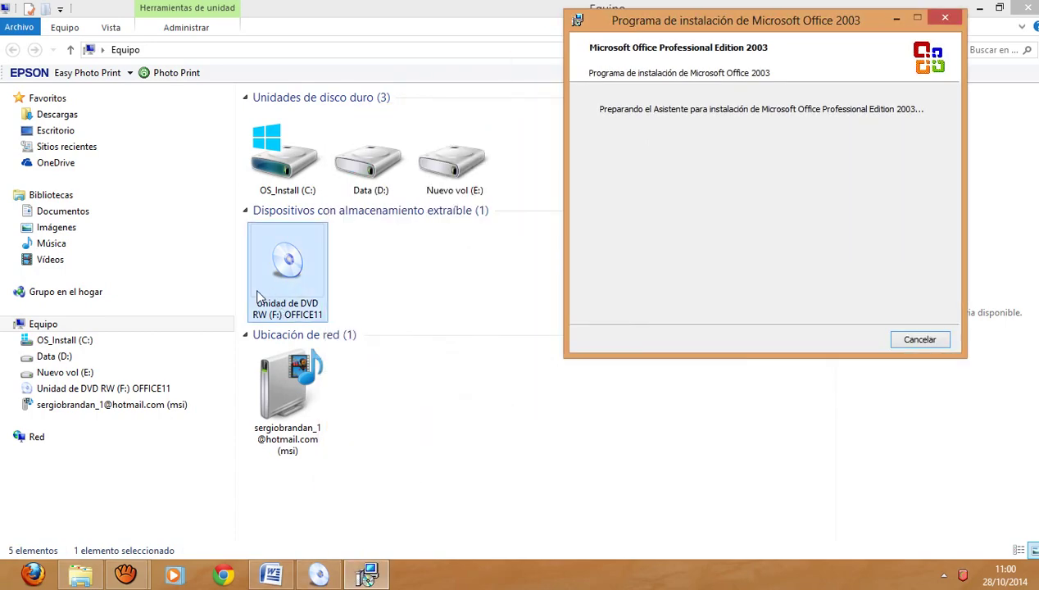
pyautogui.rightClick(283, 269)
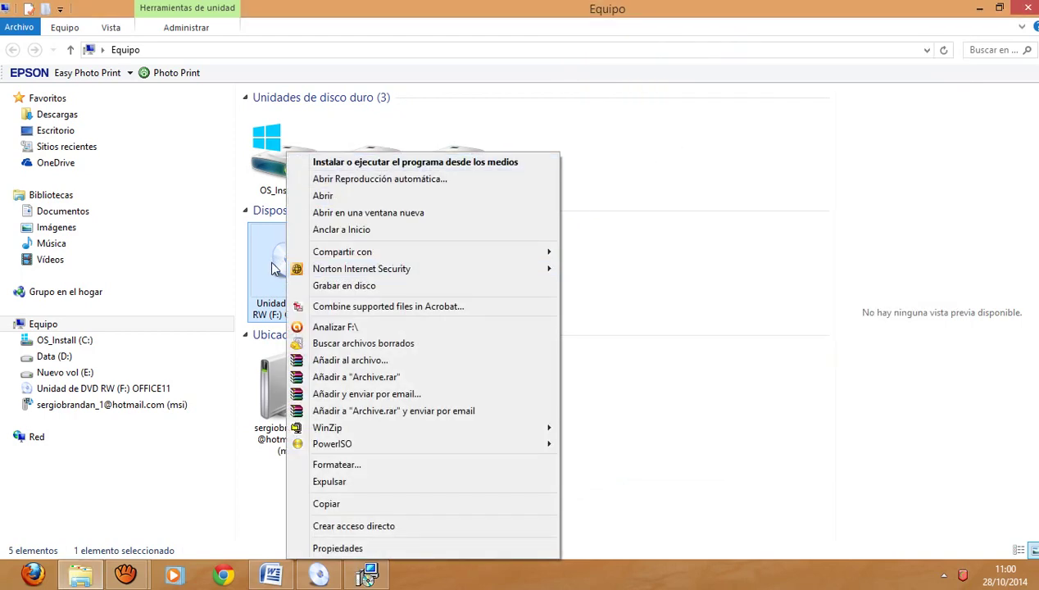
pyautogui.moveTo(301, 265)
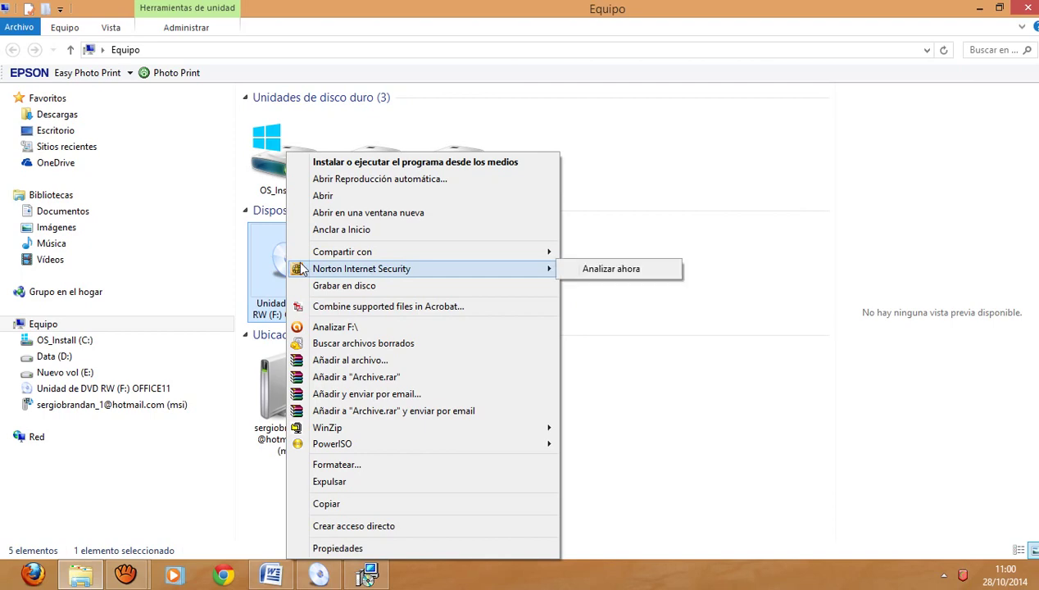
pyautogui.click(352, 197)
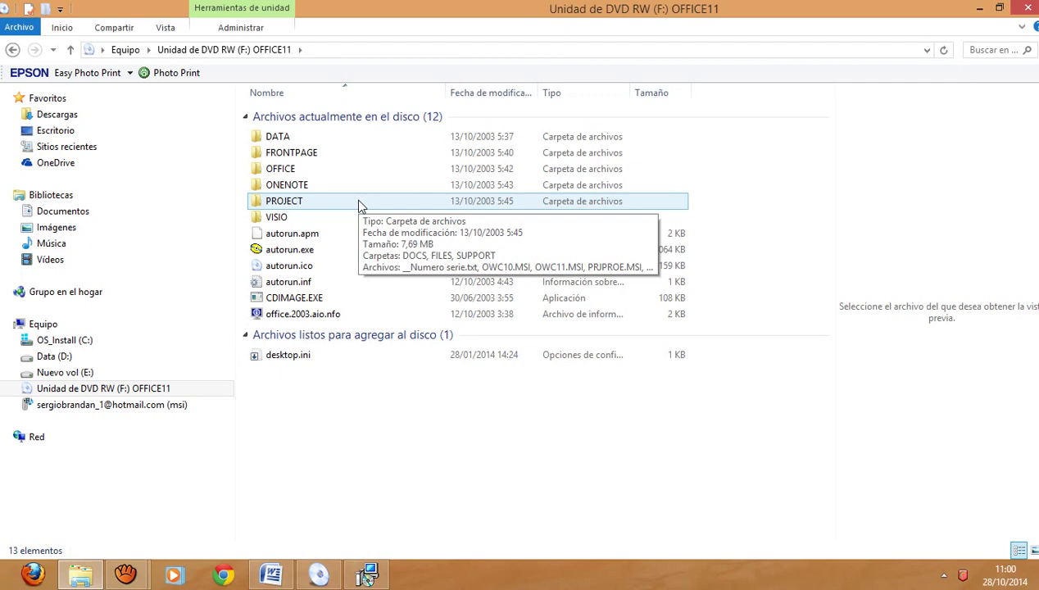
# Open the OFFICE folder on the disc and open the __Numero serie.txt file in it.
pyautogui.click(313, 175)
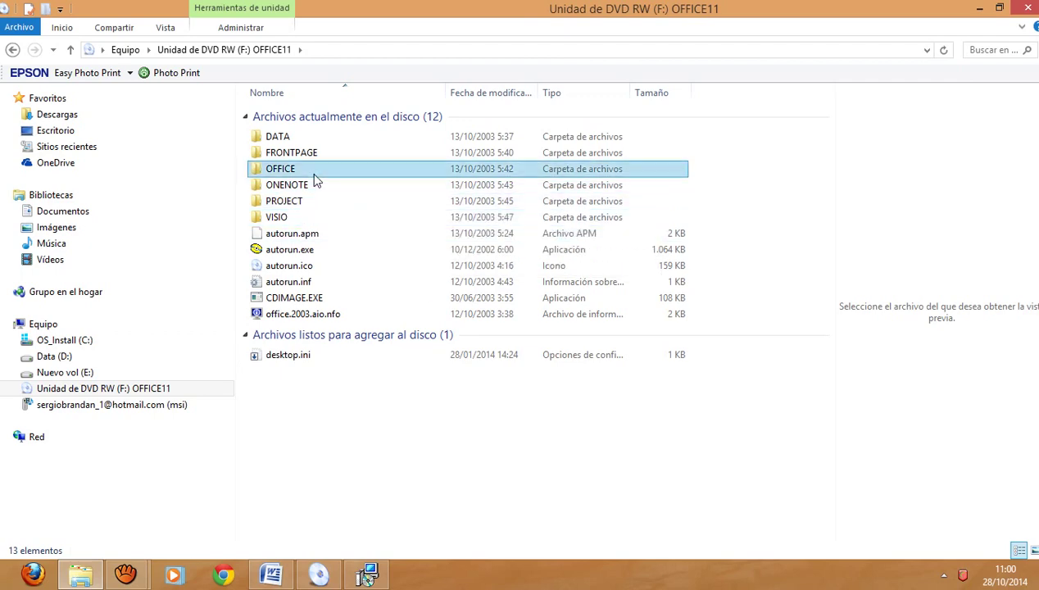
pyautogui.doubleClick(313, 175)
pyautogui.scroll(-10, 379, 358)
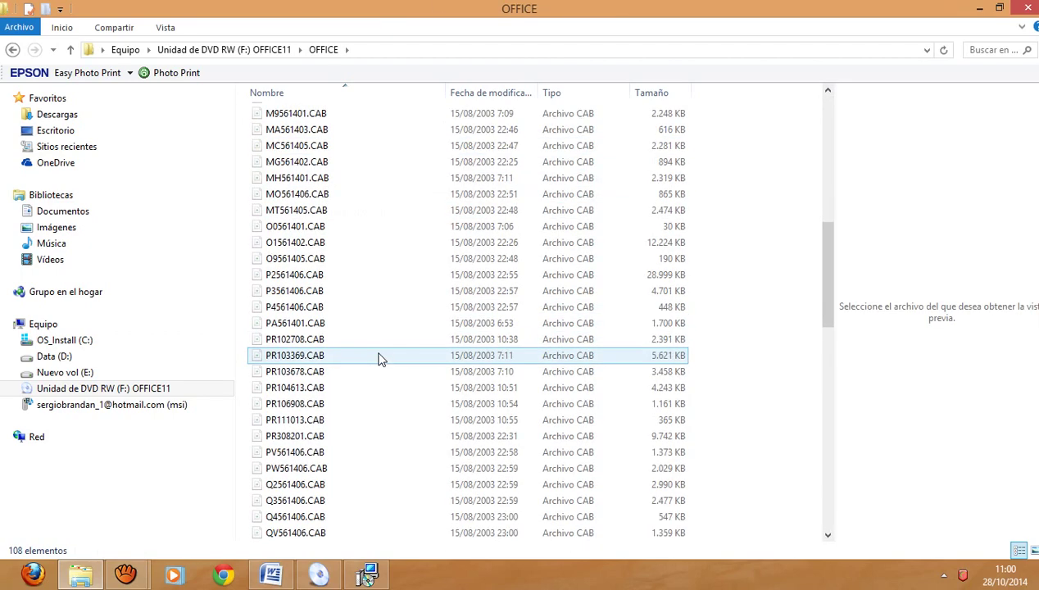
pyautogui.scroll(-13, 378, 358)
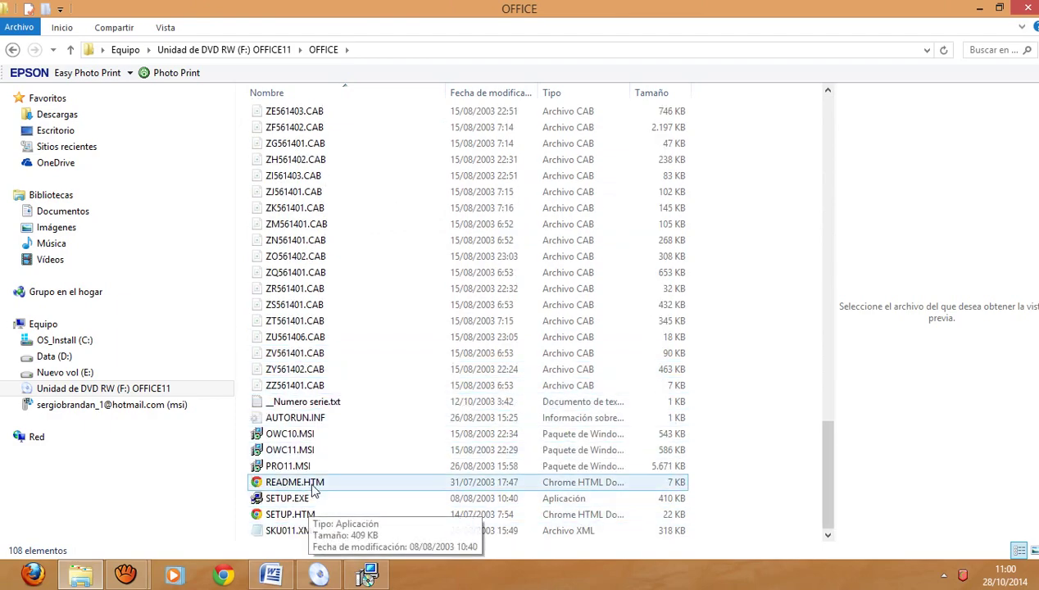
pyautogui.doubleClick(318, 408)
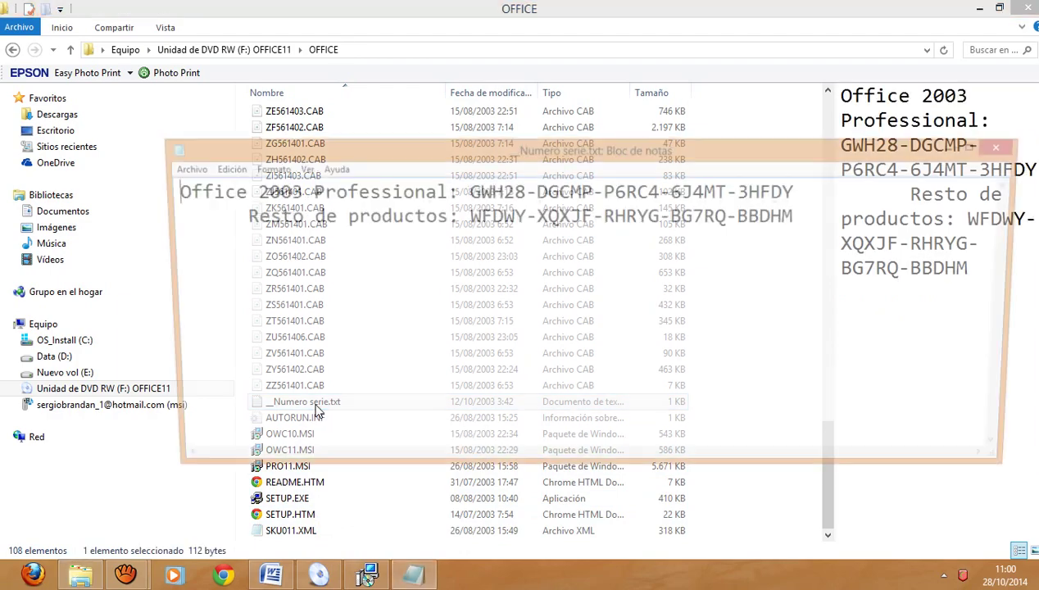
# Minimize the file browser and place the Notepad window below the setup program's product key fields.
pyautogui.click(978, 7)
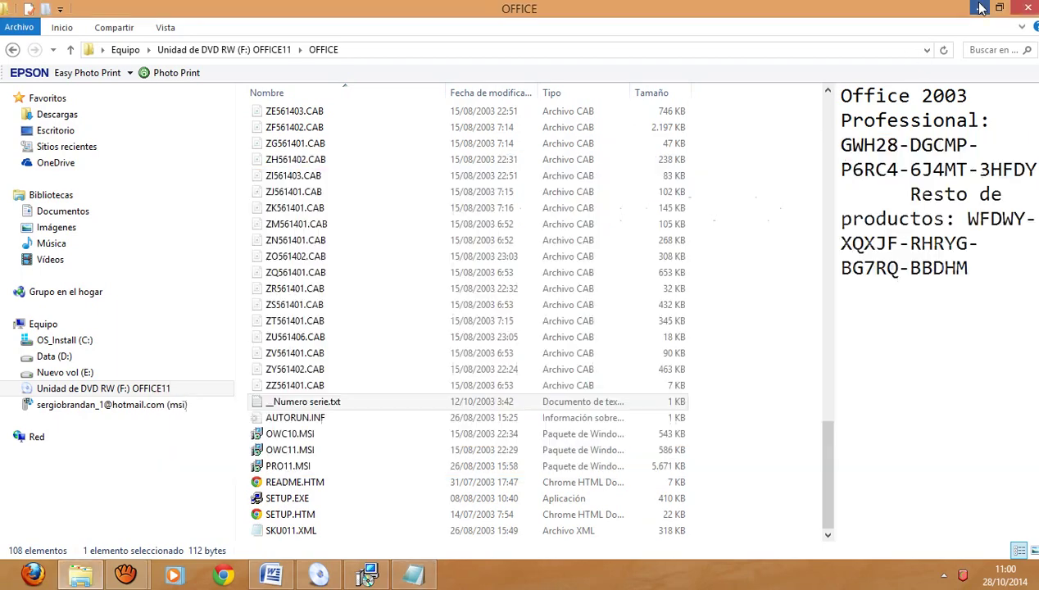
pyautogui.moveTo(661, 151); pyautogui.dragTo(667, 258)
# Examine the Office 2003 Professional entry and the Resto de productos entry in the serial number file.
pyautogui.moveTo(470, 297); pyautogui.dragTo(822, 283)
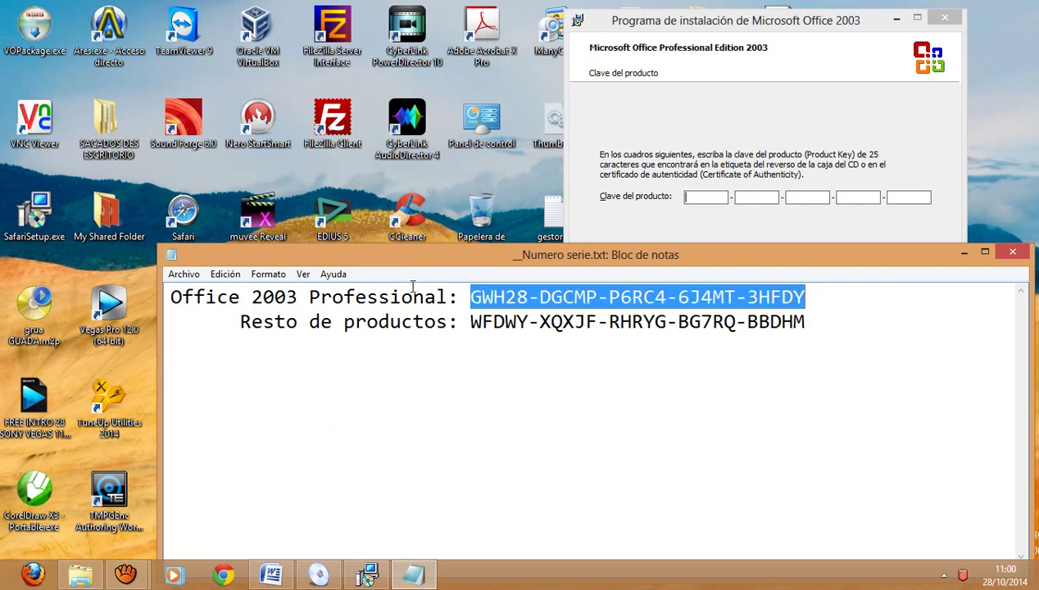
pyautogui.moveTo(228, 297); pyautogui.dragTo(461, 304)
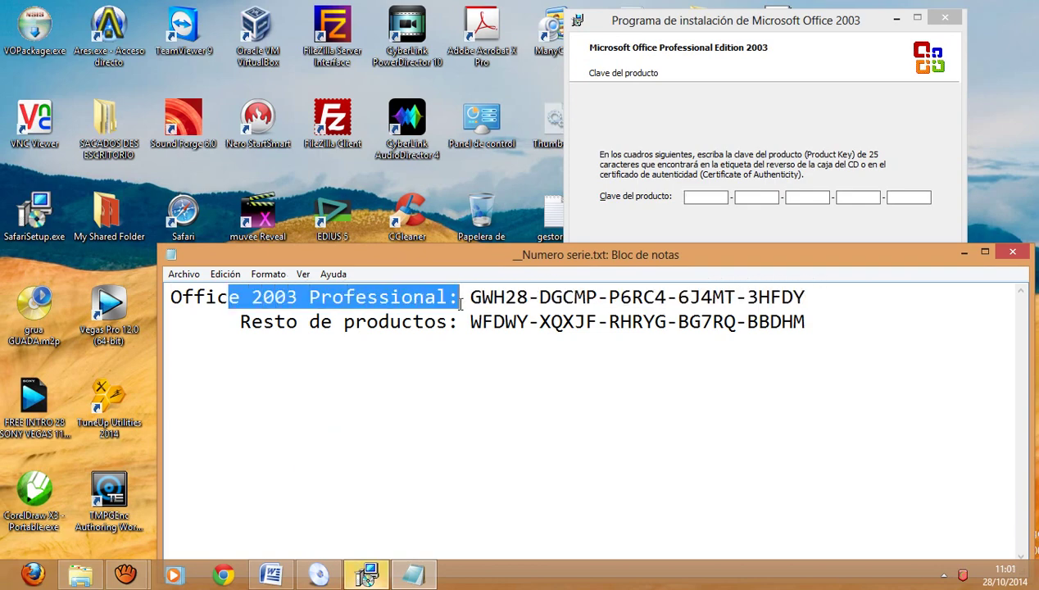
pyautogui.click(461, 303)
pyautogui.moveTo(297, 321); pyautogui.dragTo(711, 336)
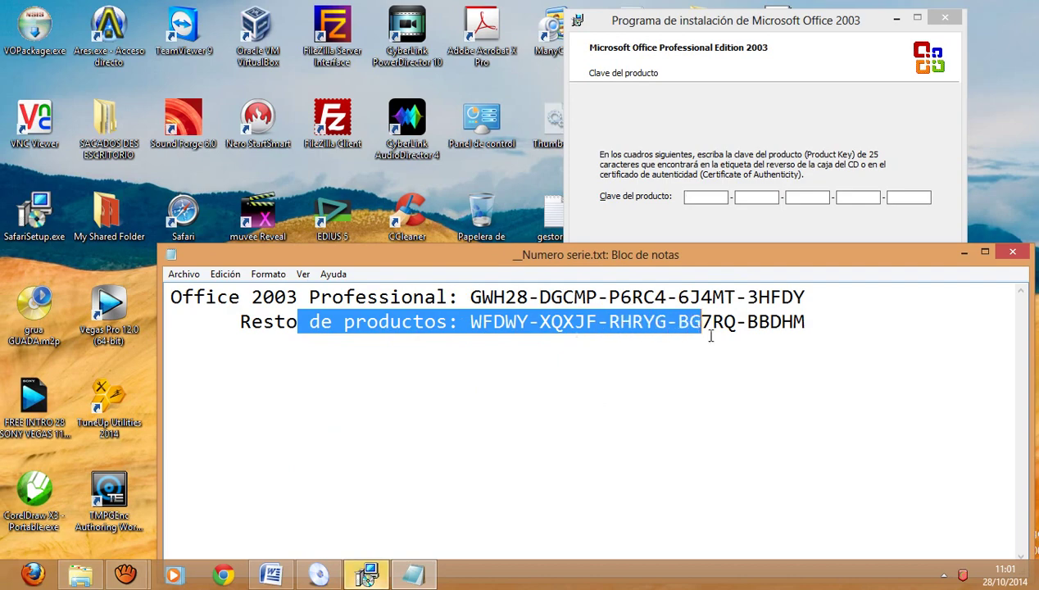
pyautogui.click(711, 336)
pyautogui.click(475, 322)
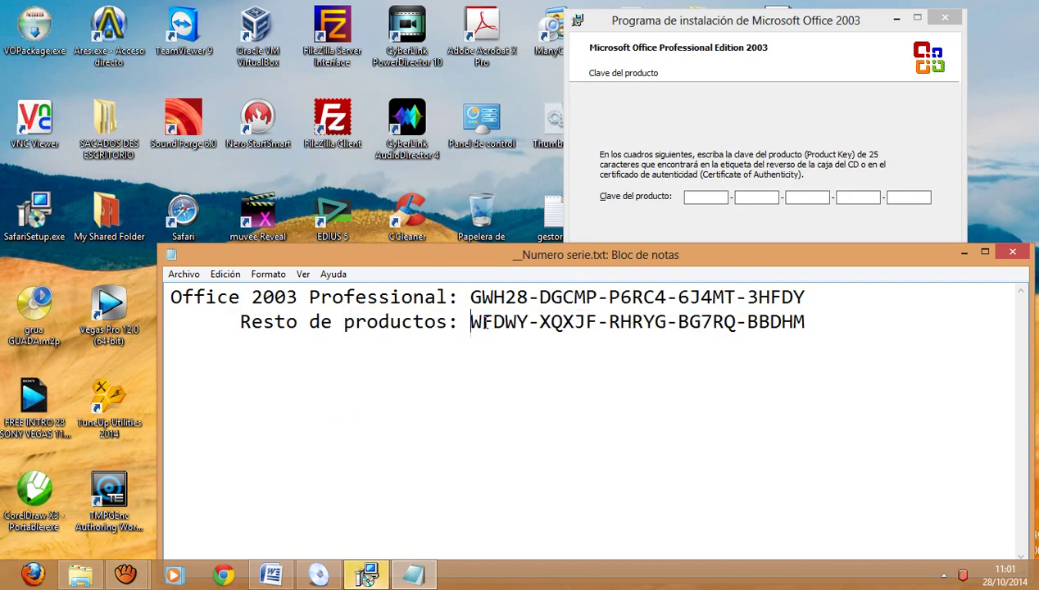
pyautogui.moveTo(474, 322); pyautogui.dragTo(810, 325)
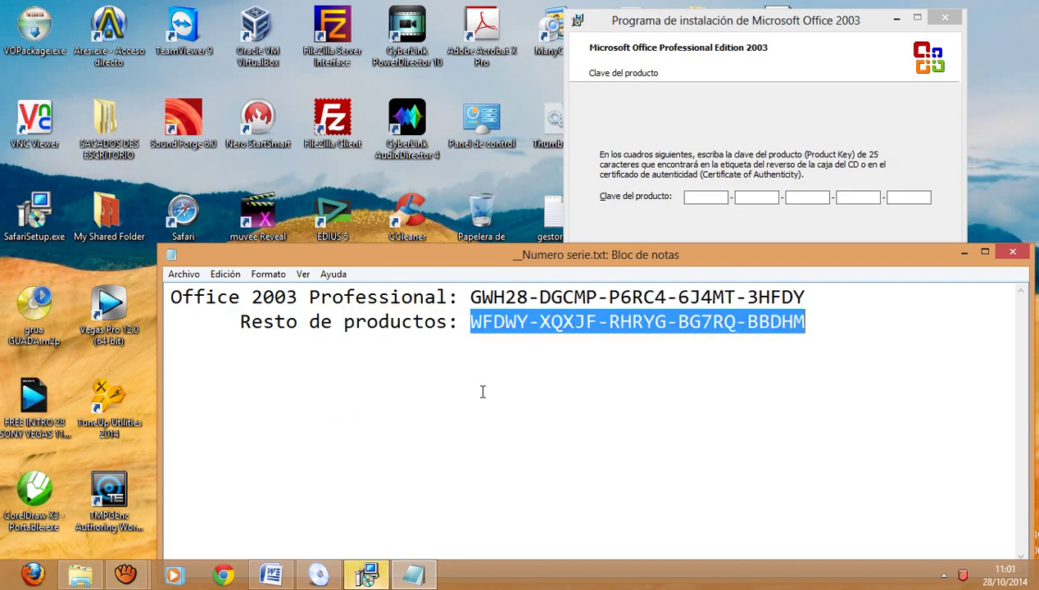
# Copy the first group of the Office 2003 Professional key and paste it into the first product key field.
pyautogui.moveTo(475, 297); pyautogui.dragTo(529, 297)
pyautogui.rightClick(517, 297)
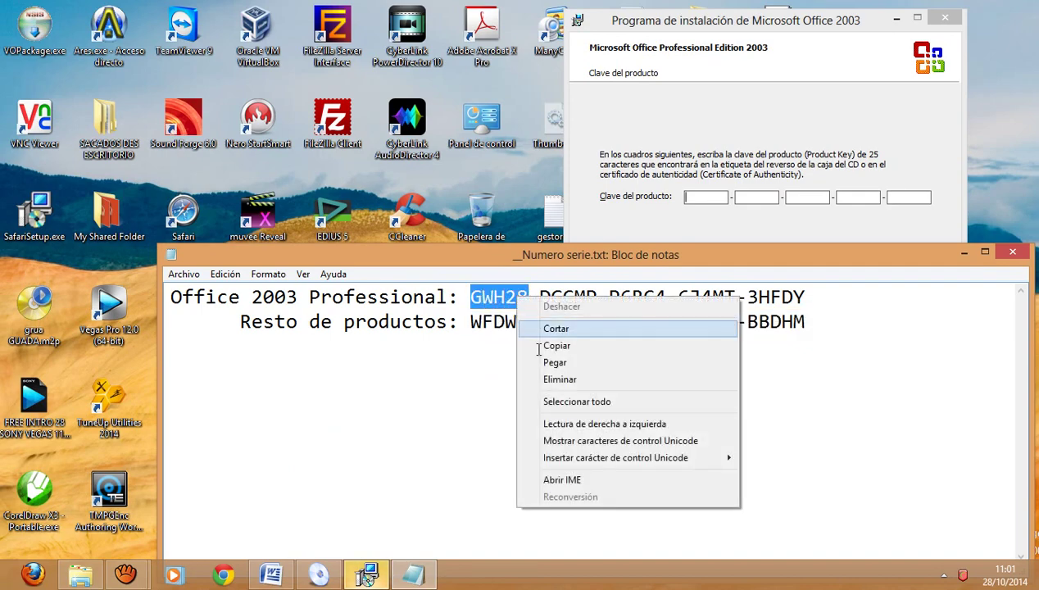
pyautogui.click(564, 347)
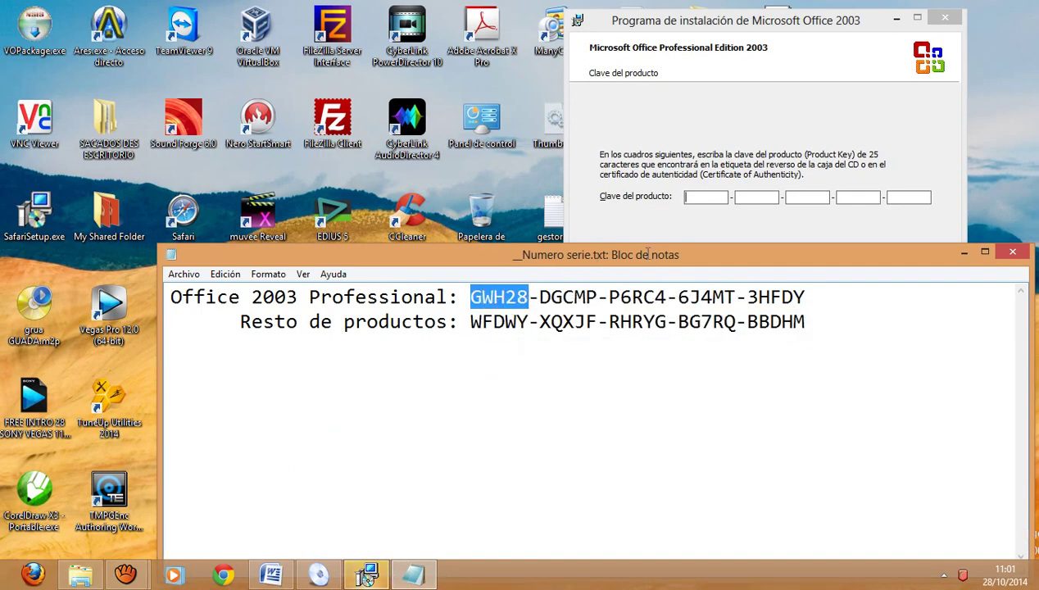
pyautogui.click(707, 197)
pyautogui.rightClick(707, 198)
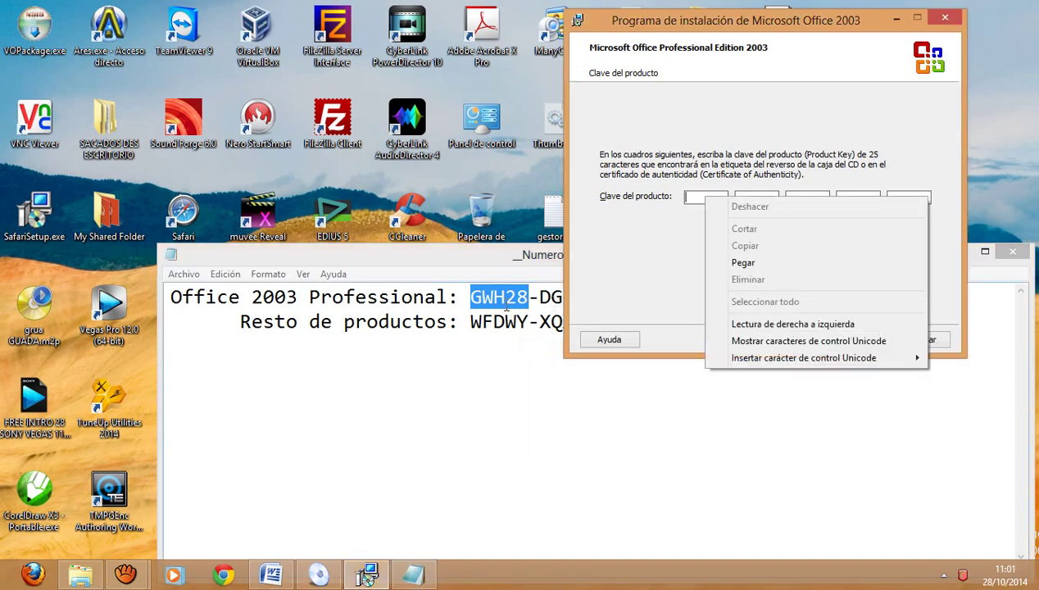
pyautogui.click(744, 262)
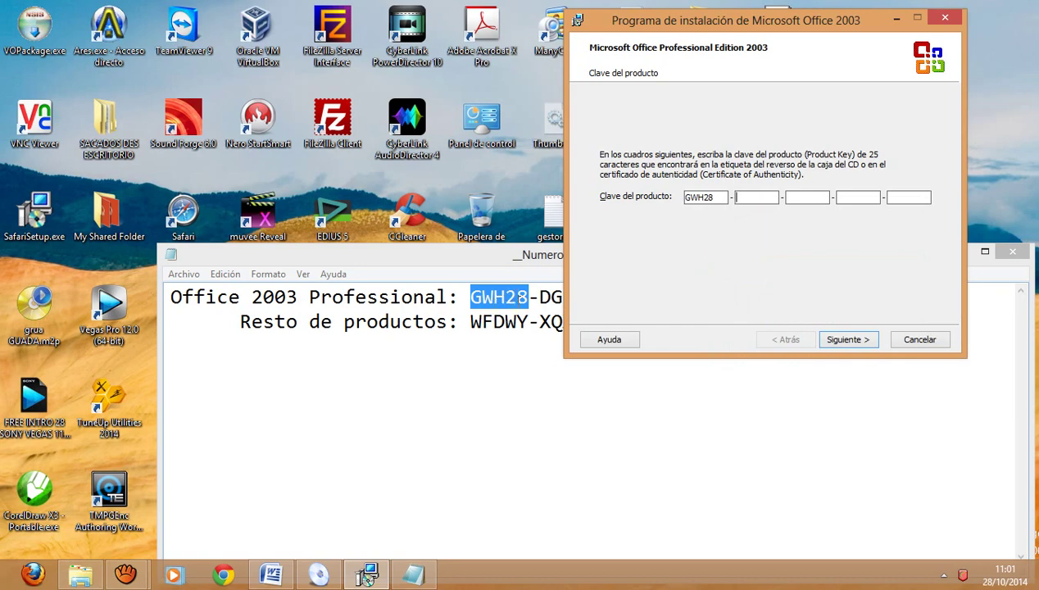
# Copy the second group of the Office 2003 Professional key into the second product key field.
pyautogui.click(528, 296)
pyautogui.moveTo(538, 296); pyautogui.dragTo(599, 298)
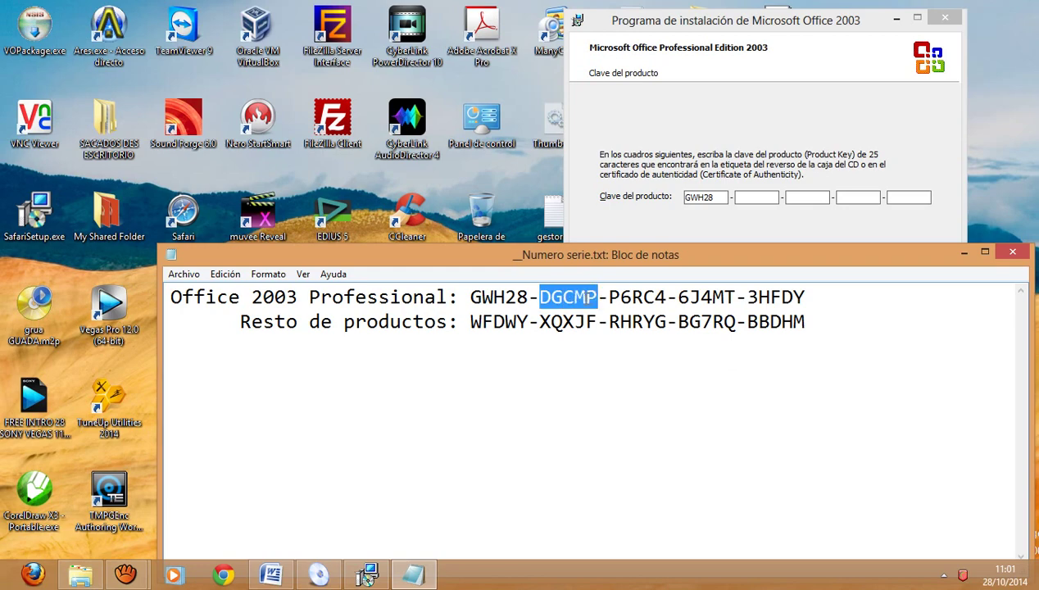
pyautogui.rightClick(592, 297)
pyautogui.click(621, 347)
pyautogui.click(751, 198)
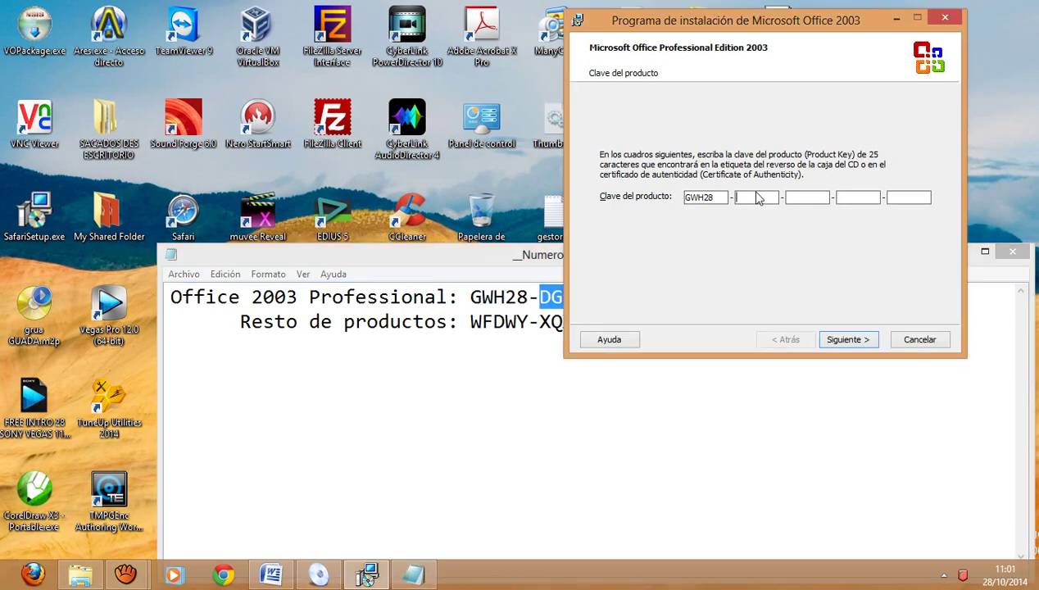
pyautogui.rightClick(751, 198)
pyautogui.click(807, 265)
# Move the setup window clear of the serial number, then copy the key's third group into the third product key field.
pyautogui.moveTo(728, 29); pyautogui.dragTo(832, 19)
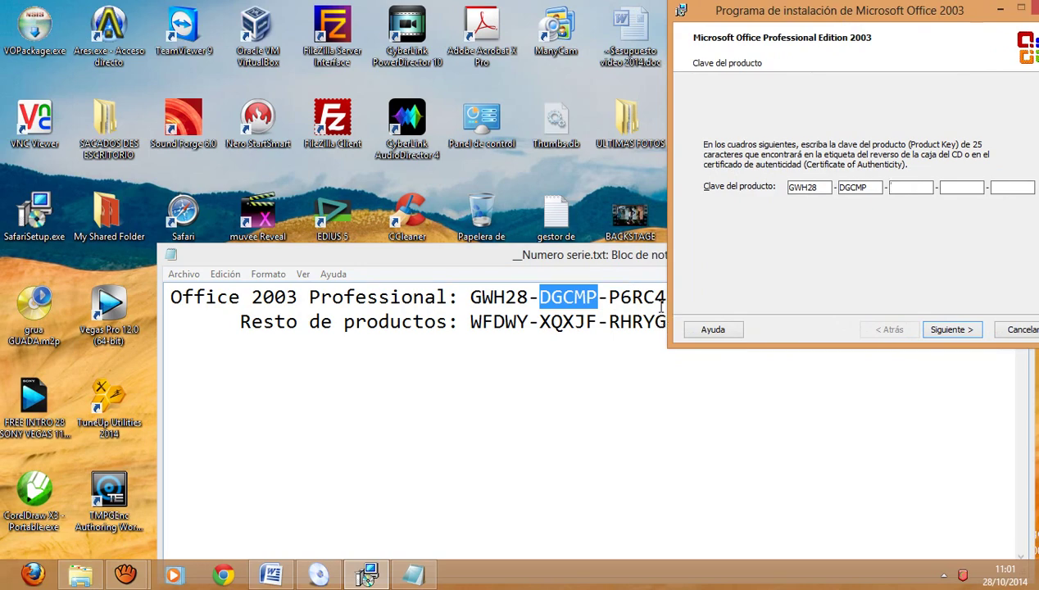
pyautogui.click(631, 297)
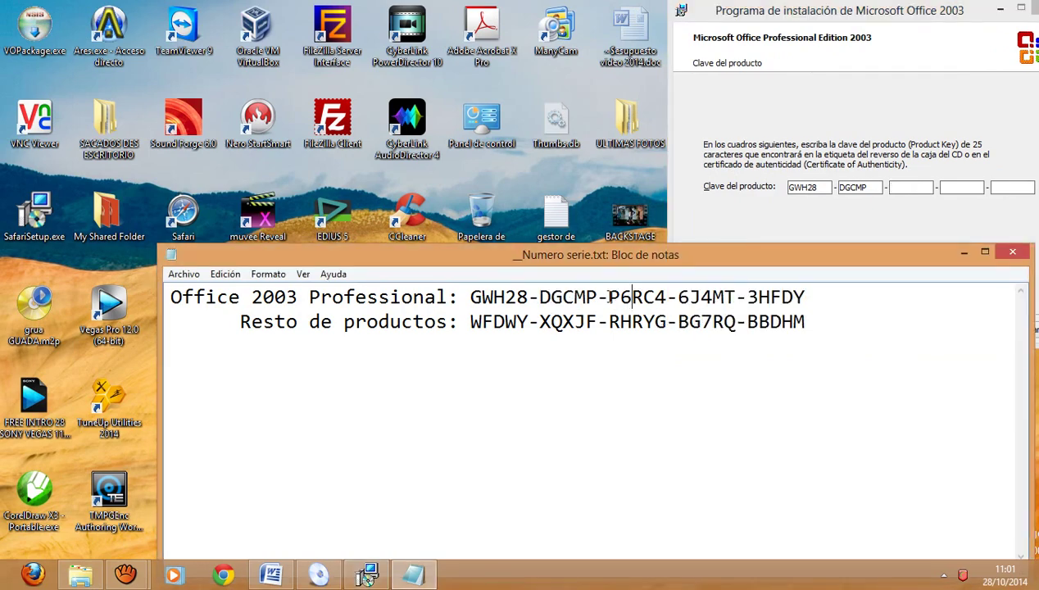
pyautogui.moveTo(609, 298); pyautogui.dragTo(671, 300)
pyautogui.rightClick(658, 298)
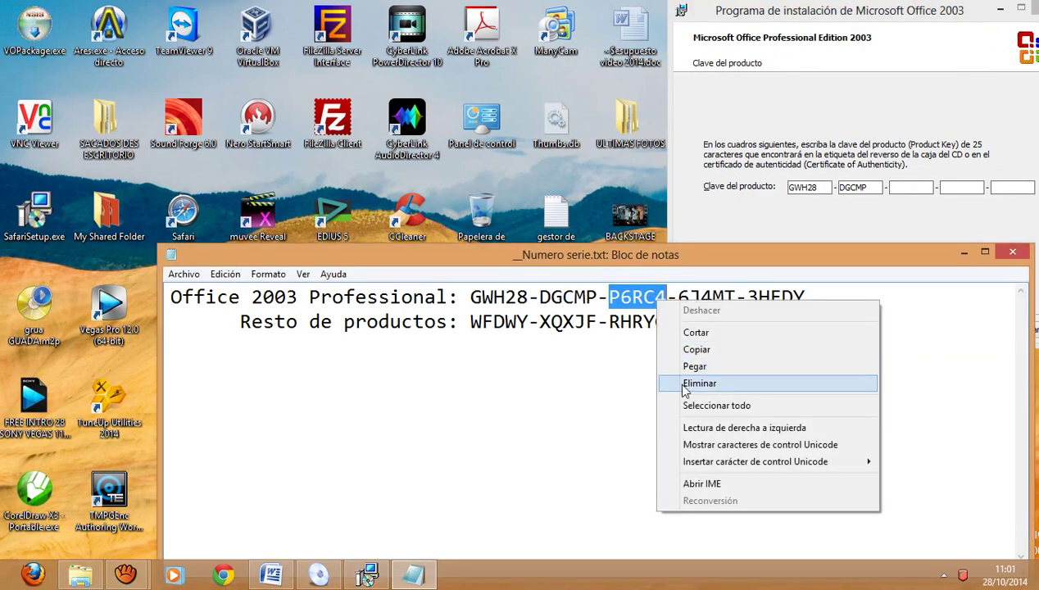
pyautogui.click(697, 350)
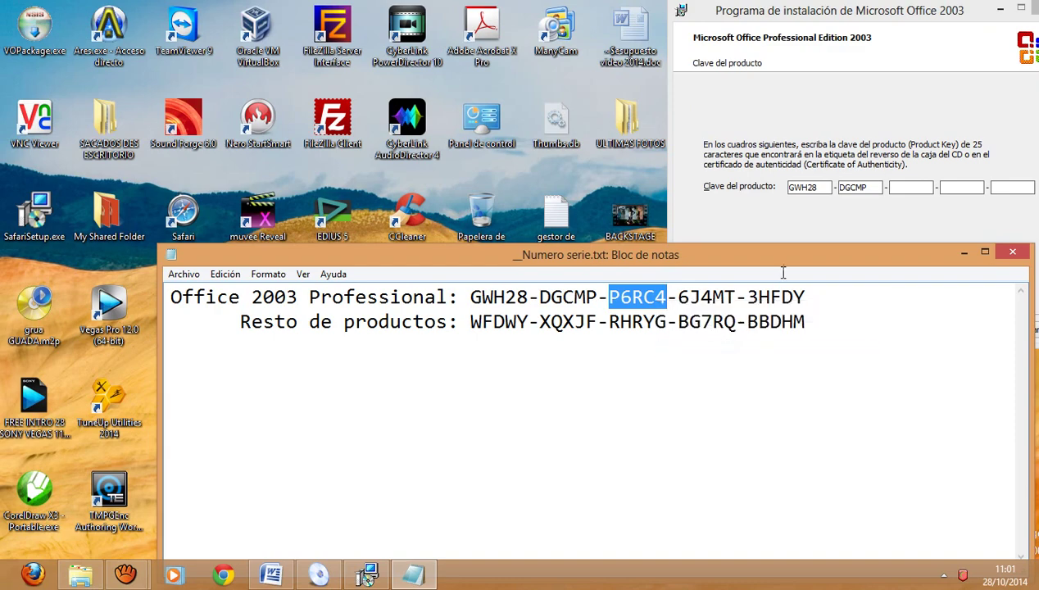
pyautogui.click(912, 188)
pyautogui.rightClick(913, 188)
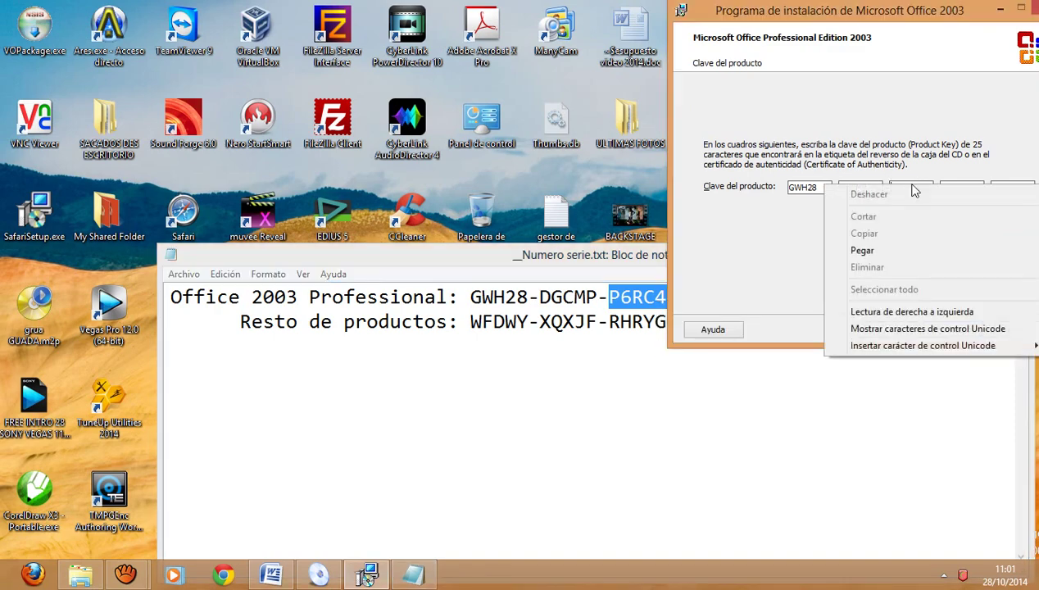
pyautogui.click(935, 252)
pyautogui.click(645, 430)
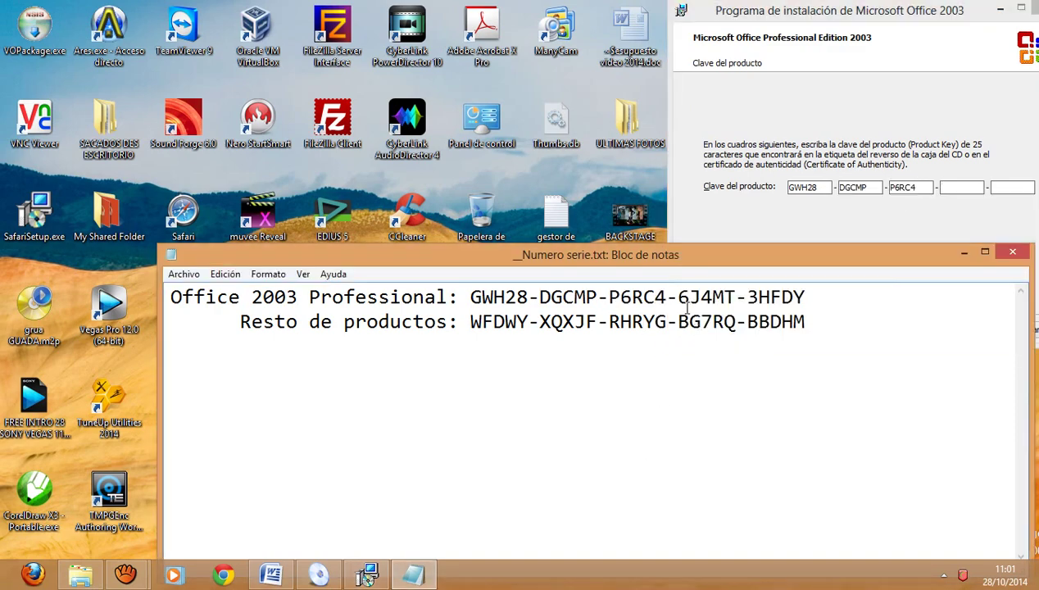
# Copy the fourth group of the Office 2003 Professional key into the fourth product key field.
pyautogui.moveTo(680, 297); pyautogui.dragTo(739, 299)
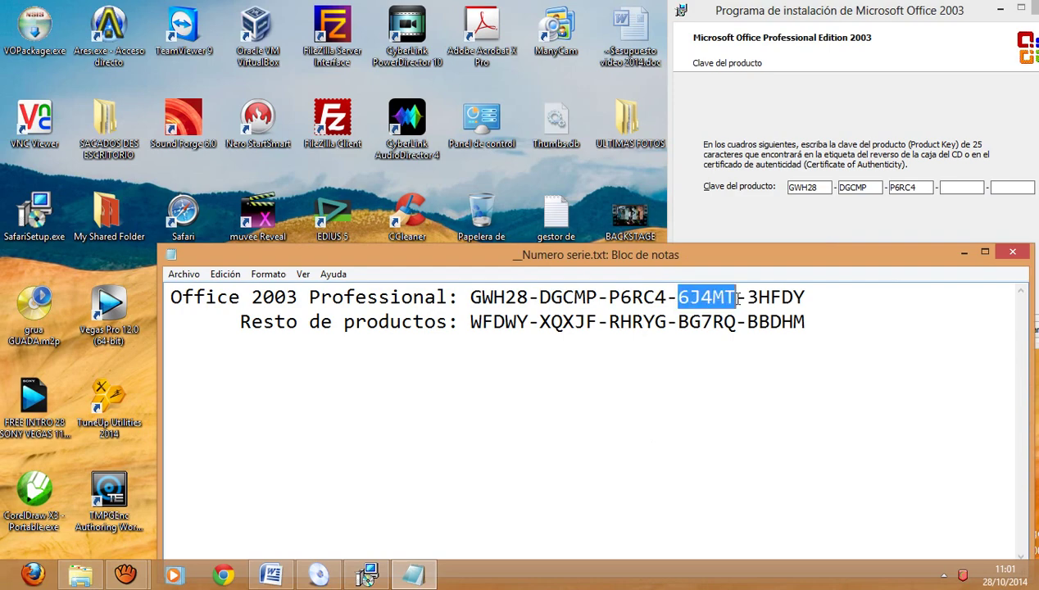
pyautogui.rightClick(732, 300)
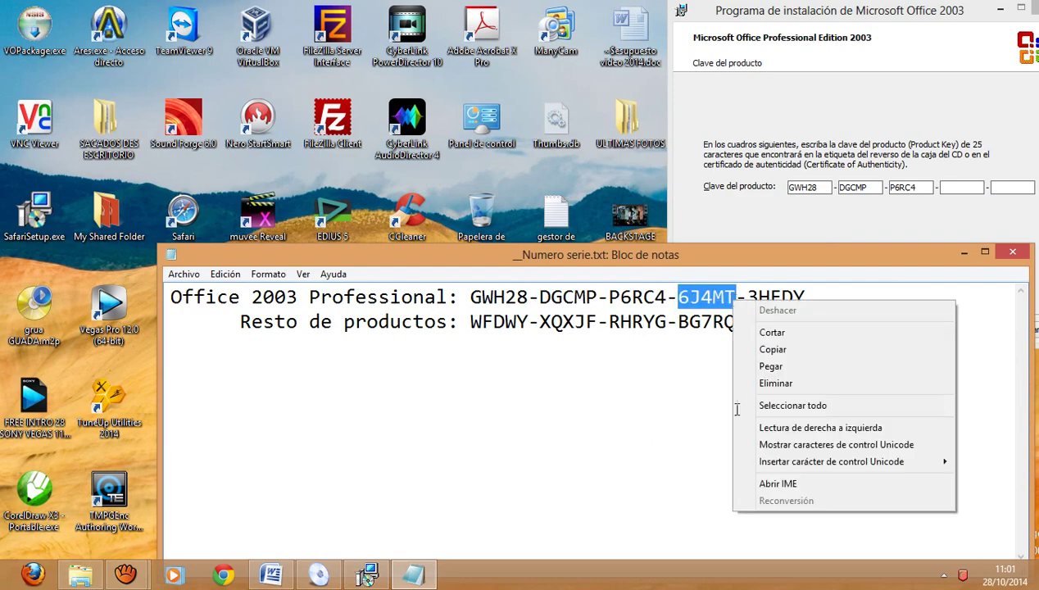
pyautogui.click(773, 349)
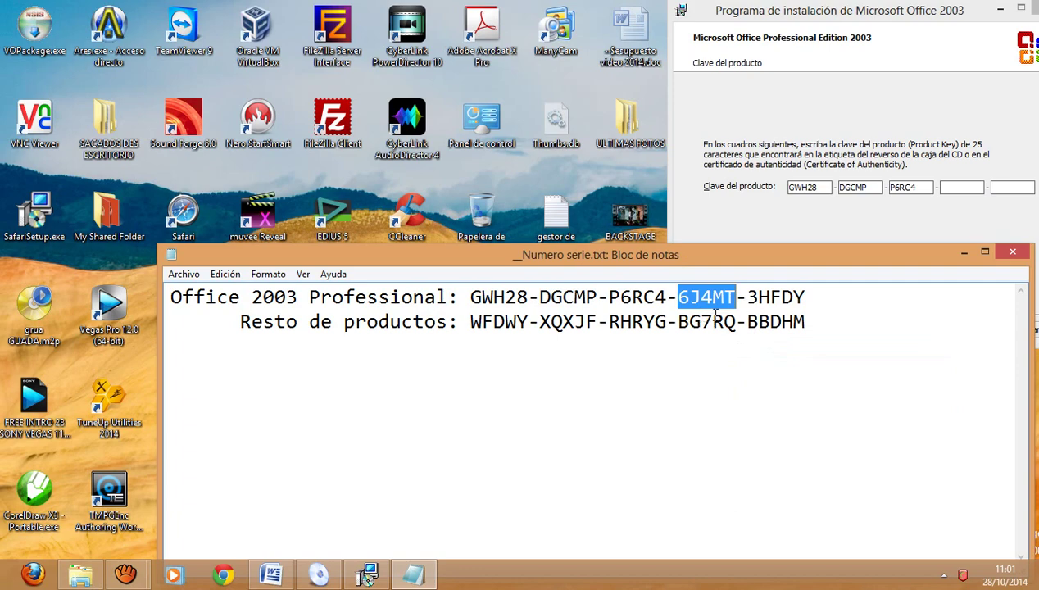
pyautogui.click(951, 188)
pyautogui.rightClick(951, 188)
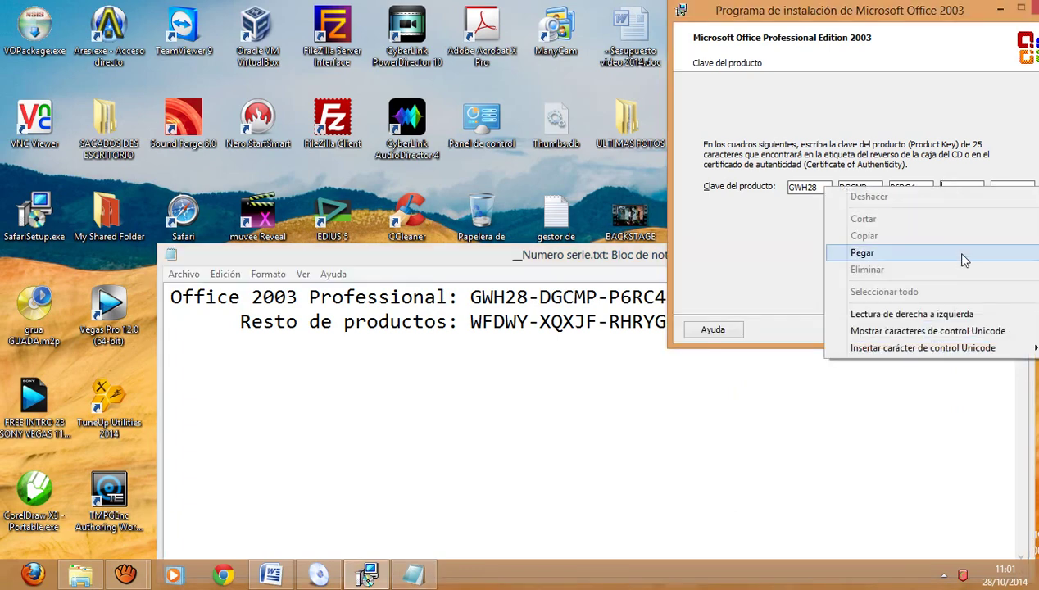
pyautogui.click(964, 254)
# Copy the last group of the Office 2003 Professional key into the fifth product key field.
pyautogui.click(719, 418)
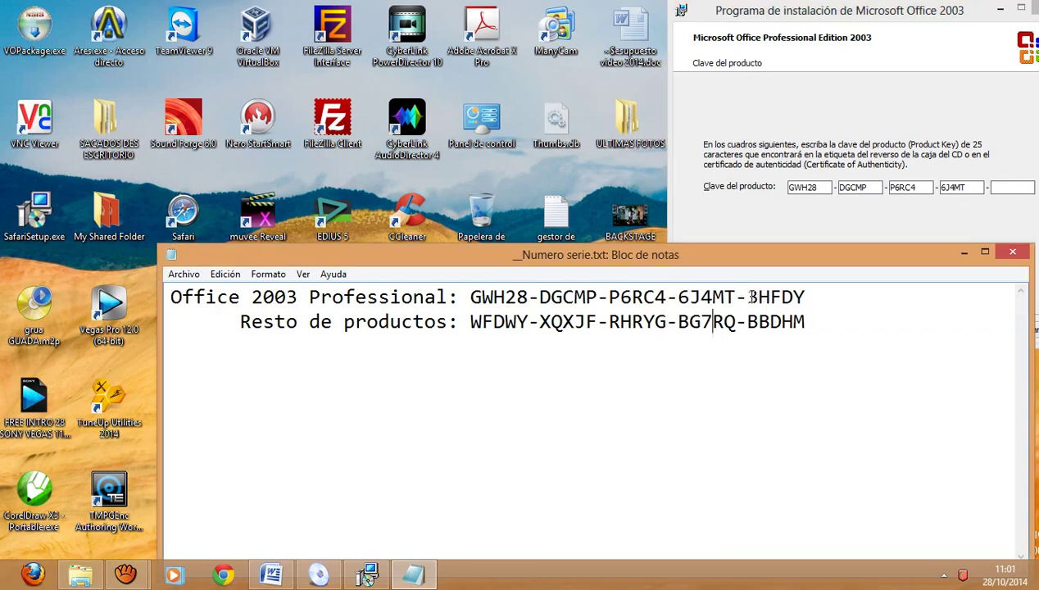
pyautogui.moveTo(749, 297); pyautogui.dragTo(814, 300)
pyautogui.rightClick(792, 300)
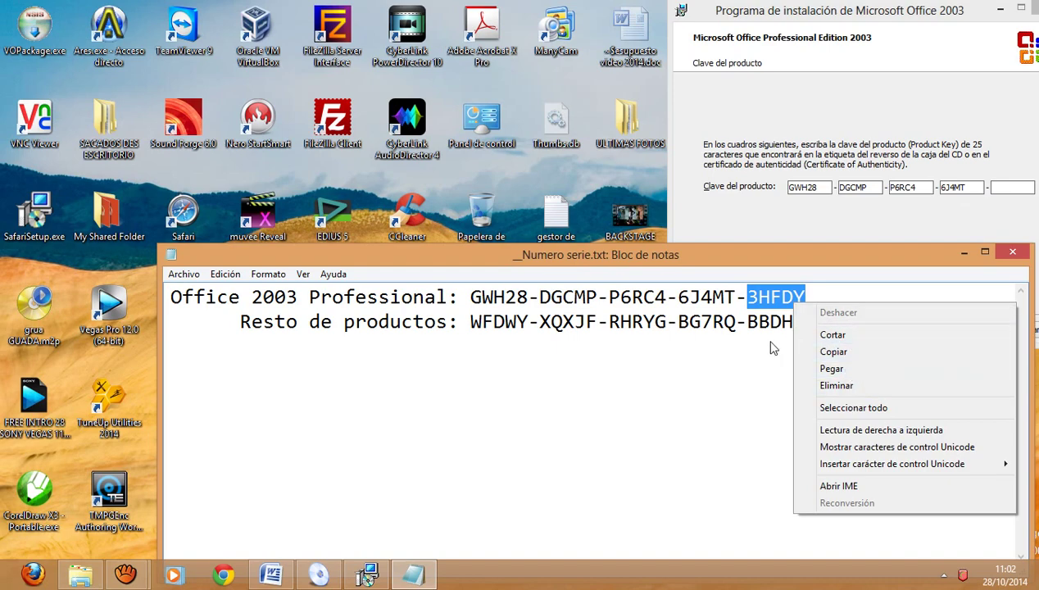
pyautogui.click(844, 352)
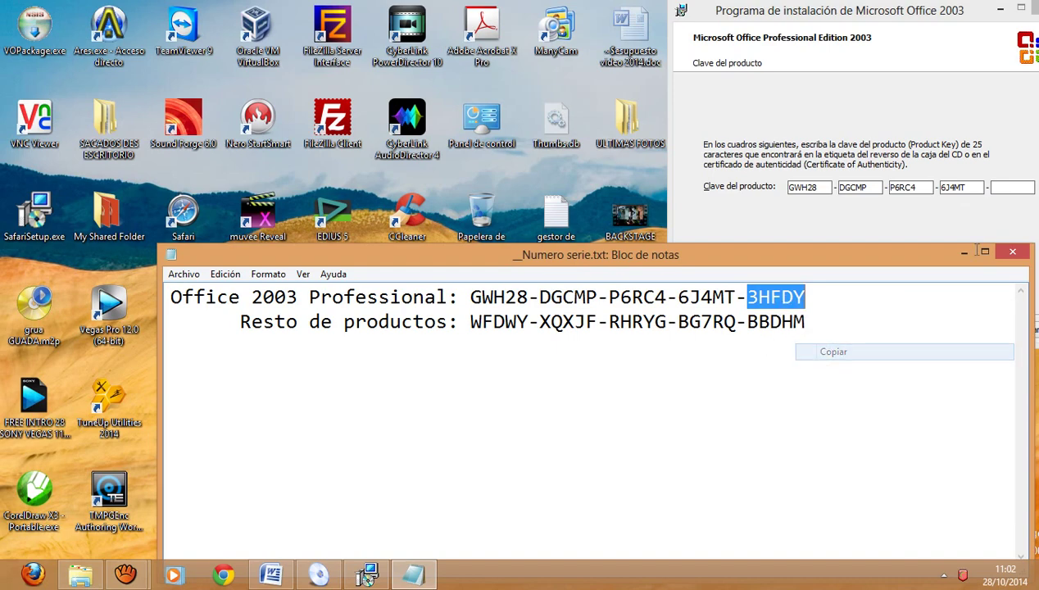
pyautogui.click(1004, 185)
pyautogui.rightClick(1003, 185)
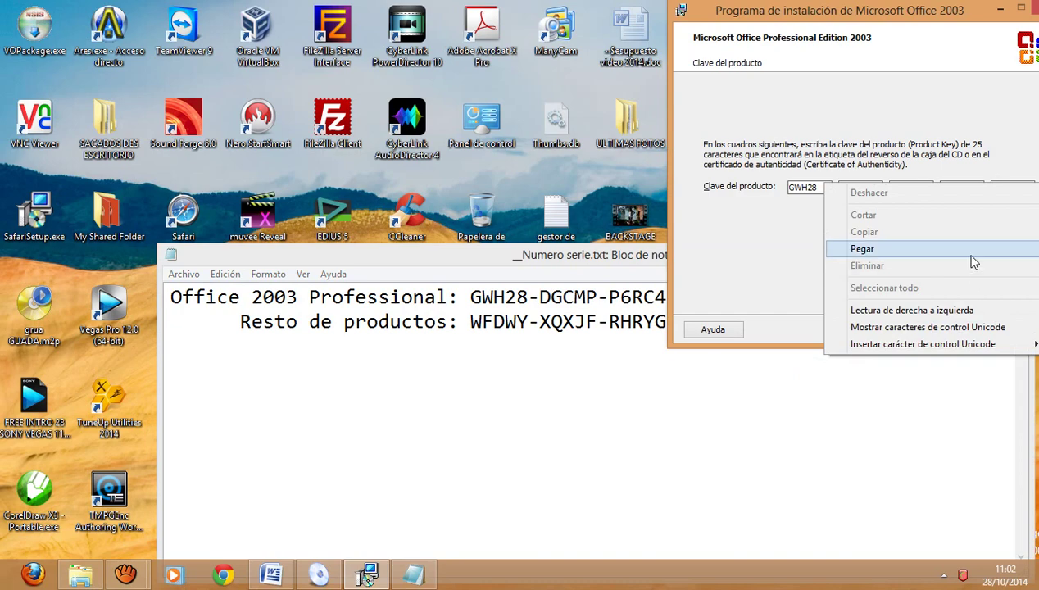
pyautogui.click(974, 260)
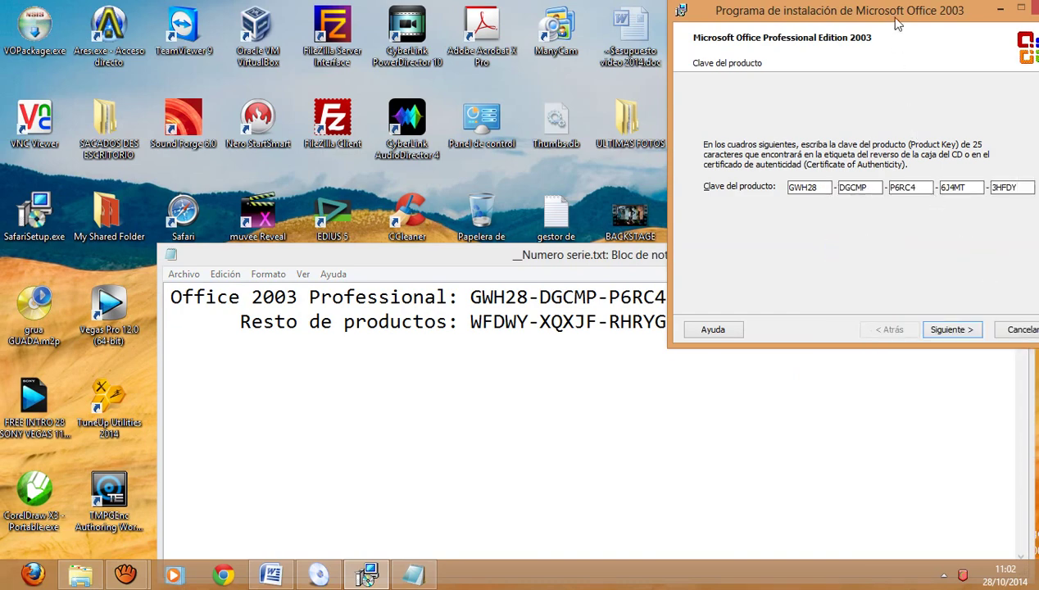
# Move the setup window fully into view and submit the completed product key.
pyautogui.moveTo(896, 20); pyautogui.dragTo(257, 8)
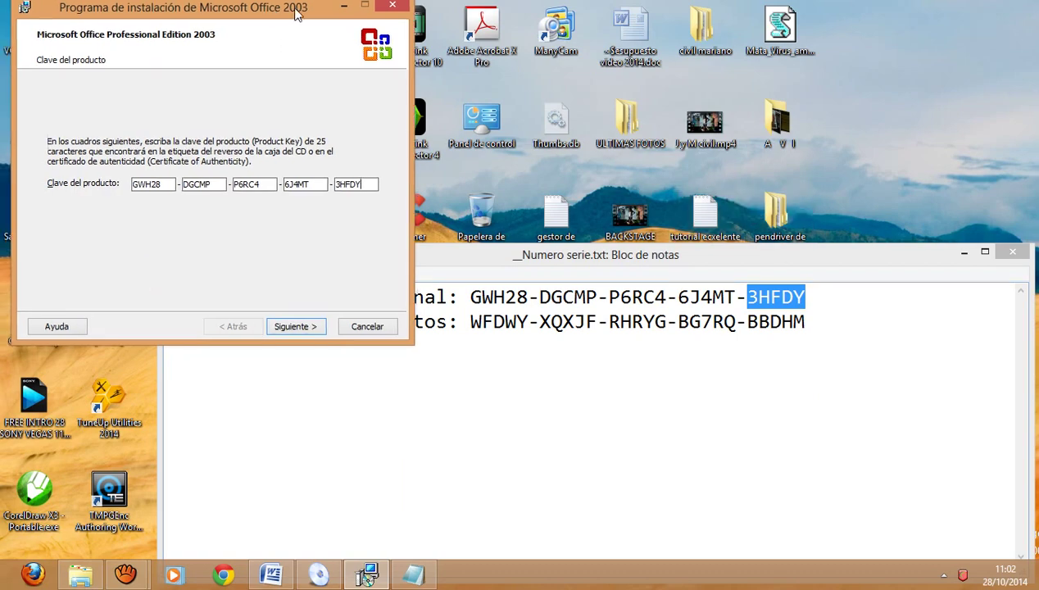
pyautogui.moveTo(268, 18); pyautogui.dragTo(422, 17)
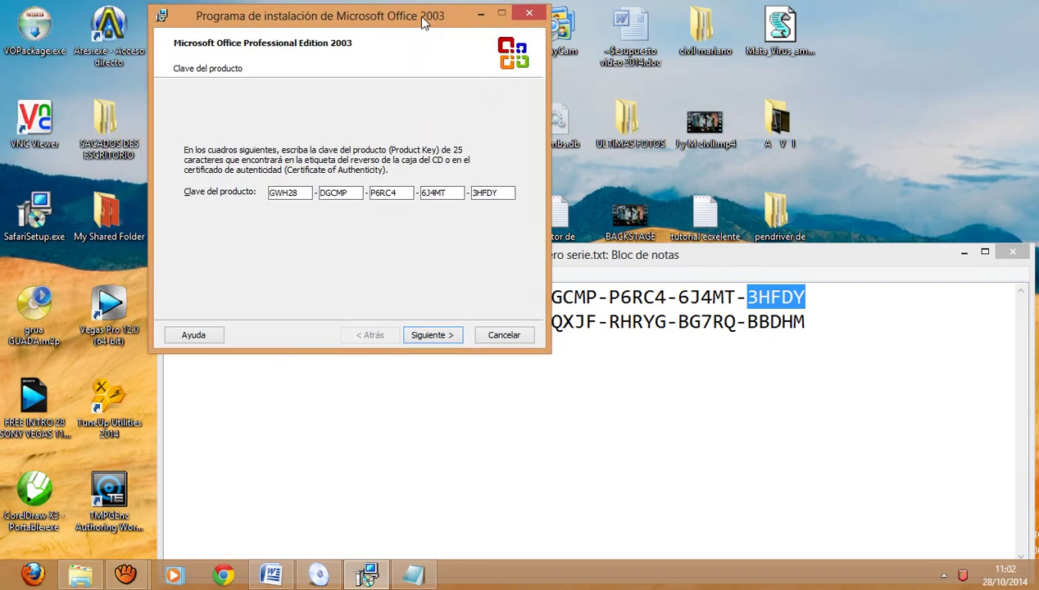
pyautogui.click(434, 334)
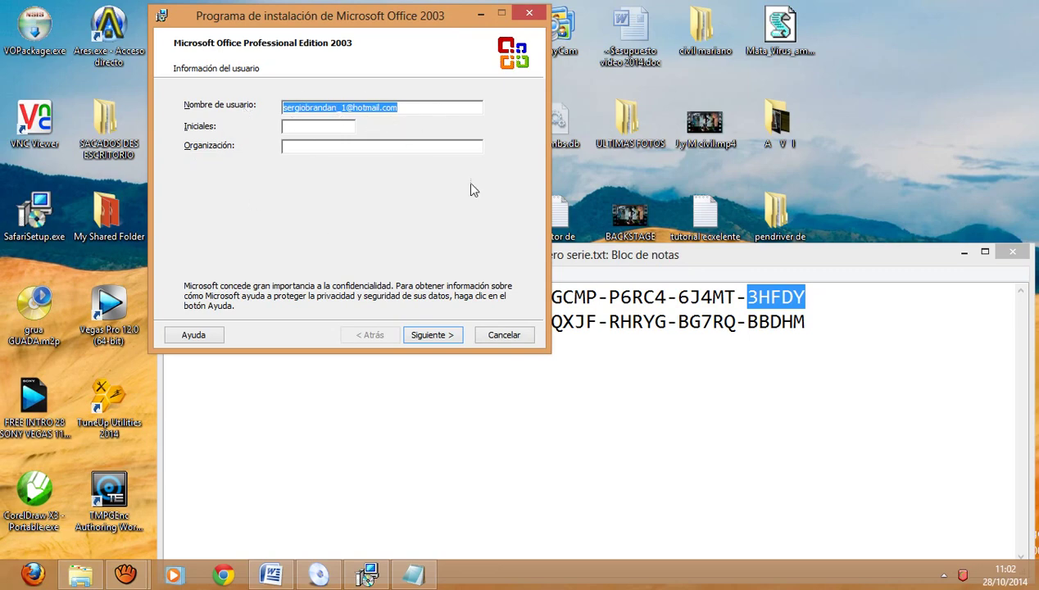
# Keep the prefilled user information and accept the terms of the end-user licence agreement.
pyautogui.click(433, 334)
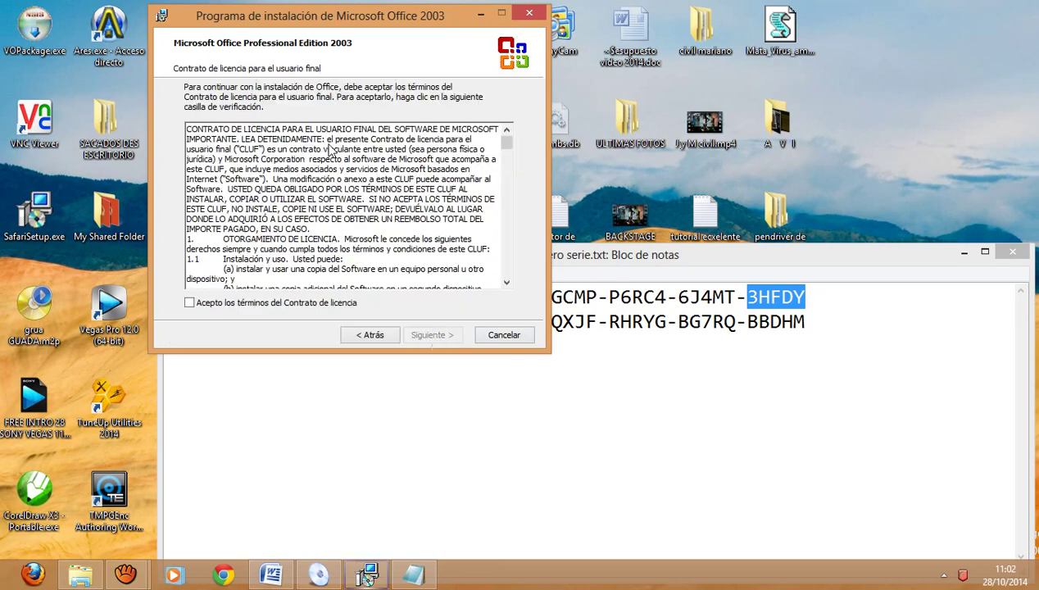
pyautogui.click(201, 302)
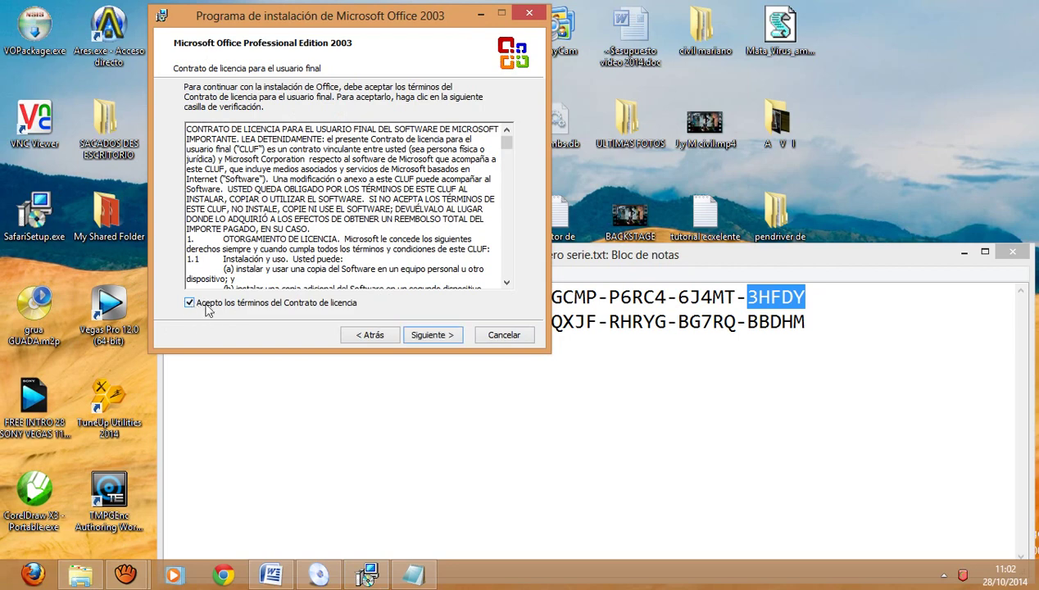
pyautogui.click(434, 335)
# Review which applications the Instalación personalizada option offers, then return to the installation types.
pyautogui.moveTo(373, 16); pyautogui.dragTo(814, 8)
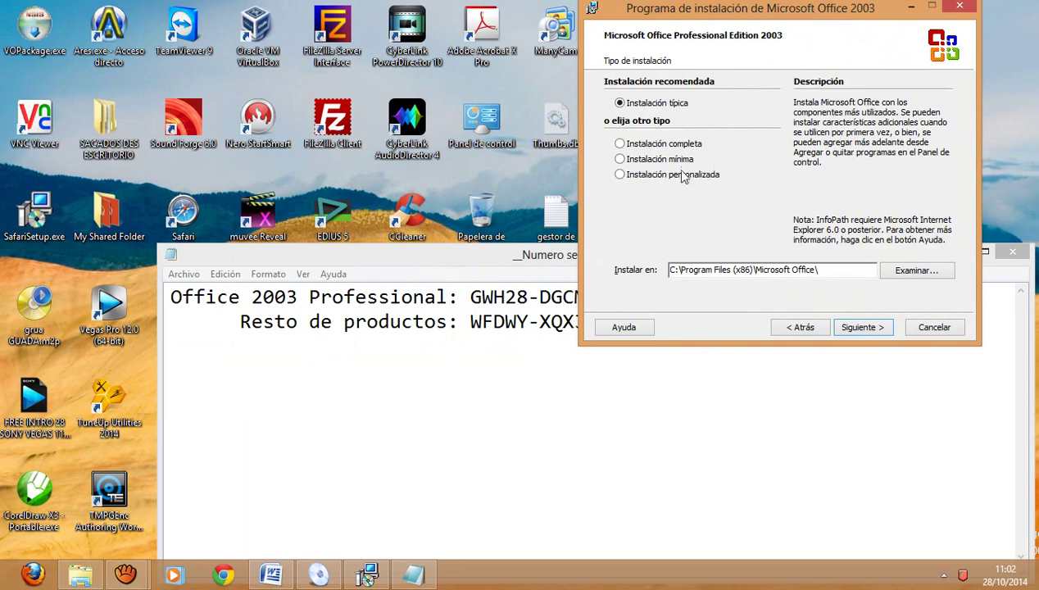
pyautogui.click(621, 176)
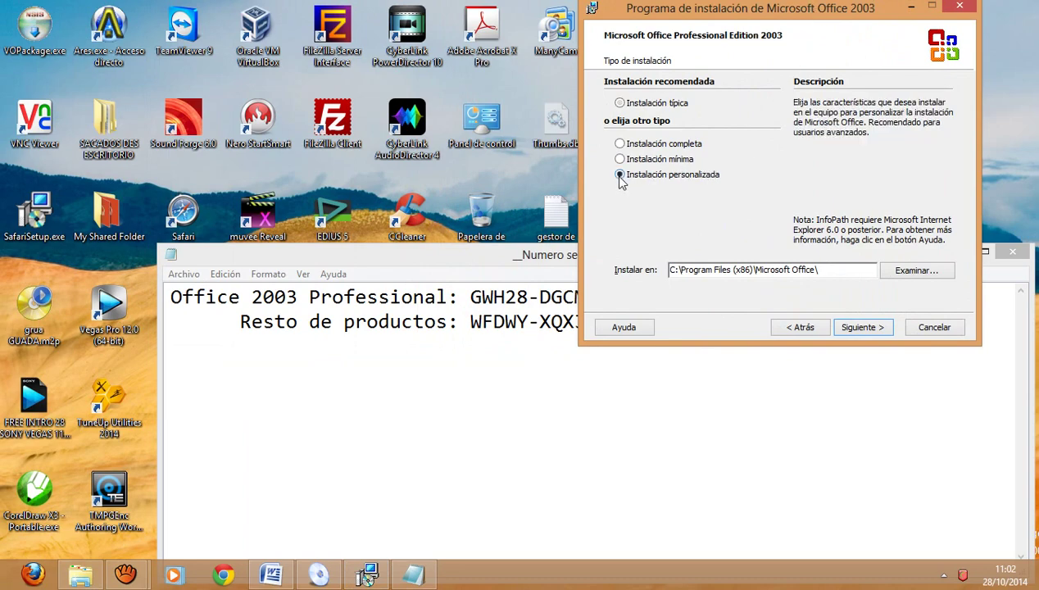
pyautogui.click(857, 329)
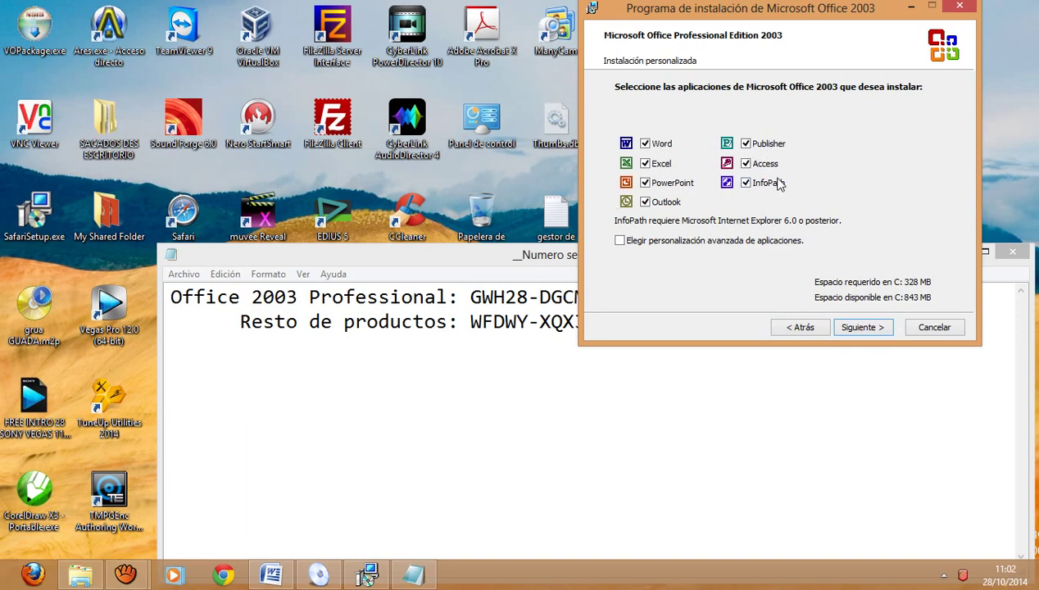
pyautogui.click(802, 326)
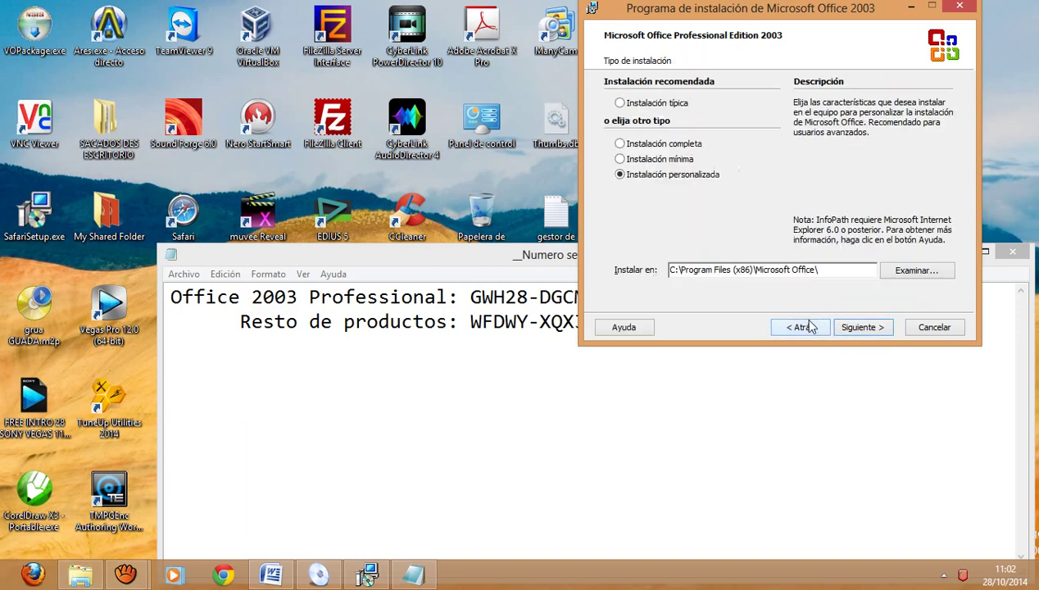
# Compare the installation summaries for Instalación completa and Instalación mínima, returning to the installation types after each.
pyautogui.click(682, 146)
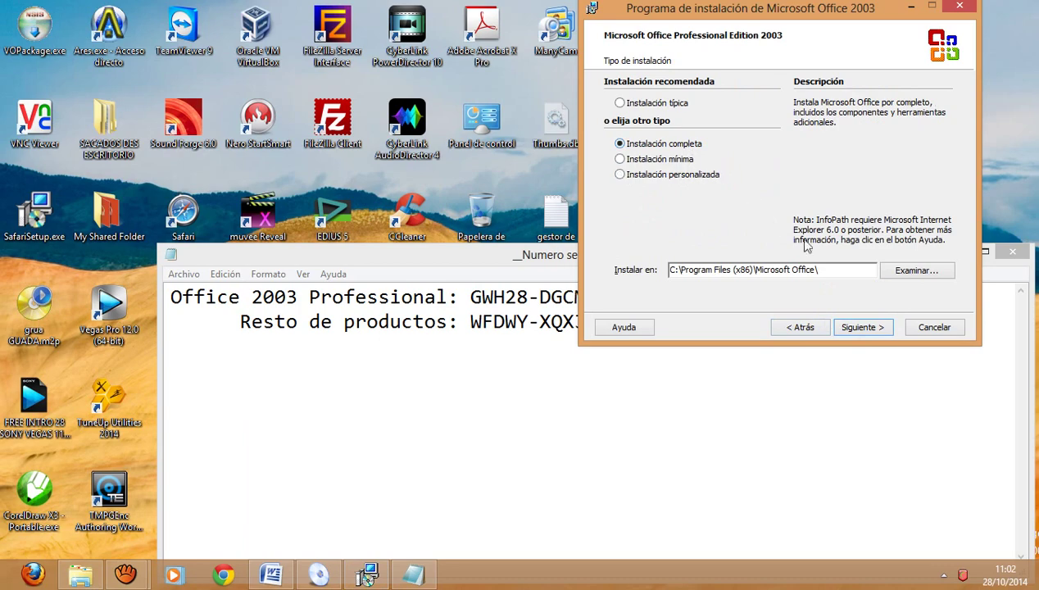
pyautogui.click(861, 327)
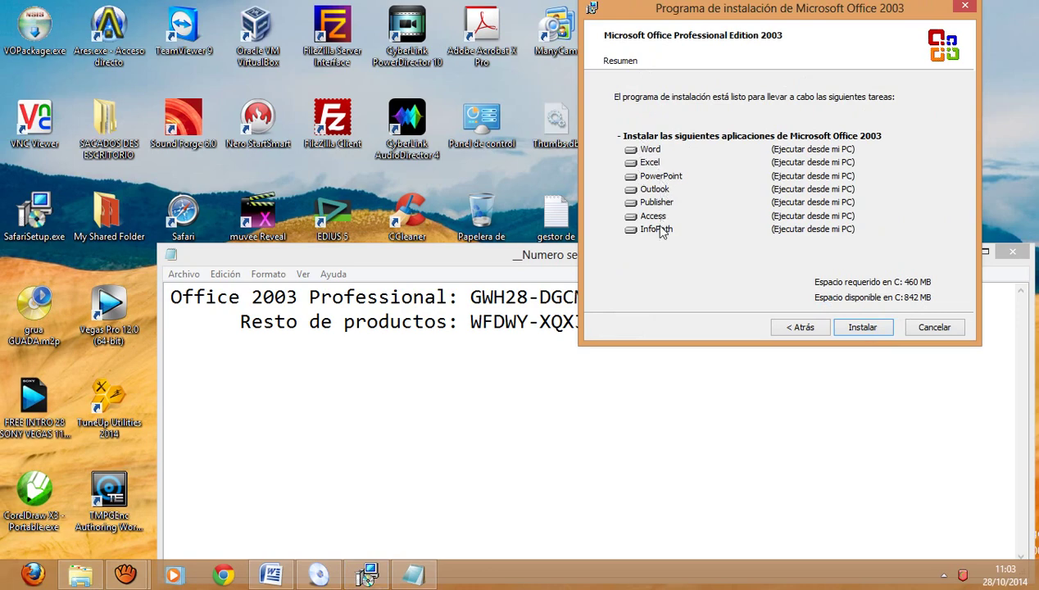
pyautogui.click(781, 327)
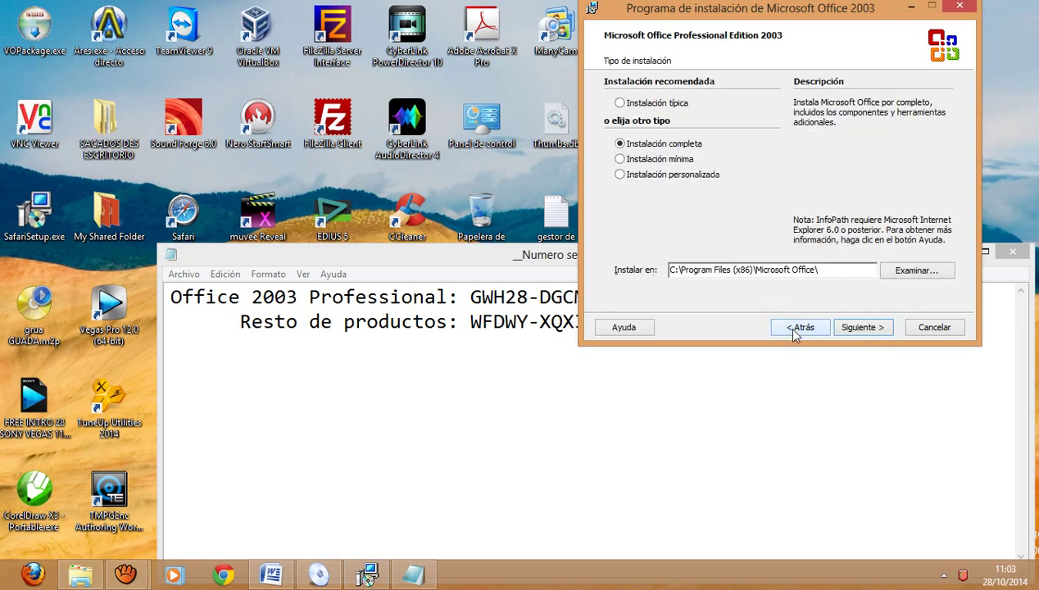
pyautogui.click(656, 159)
pyautogui.click(854, 328)
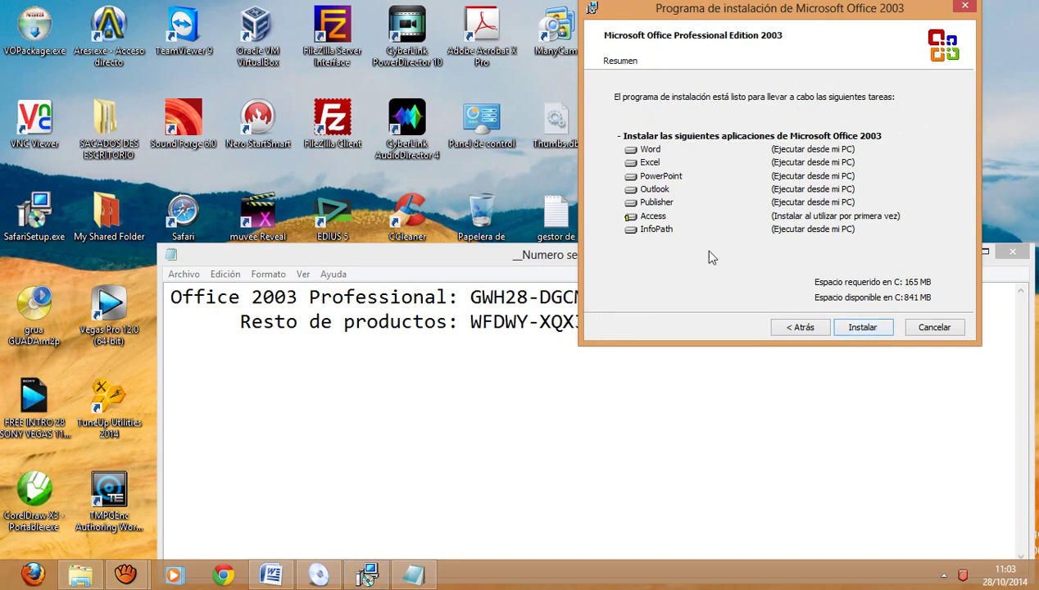
pyautogui.click(787, 329)
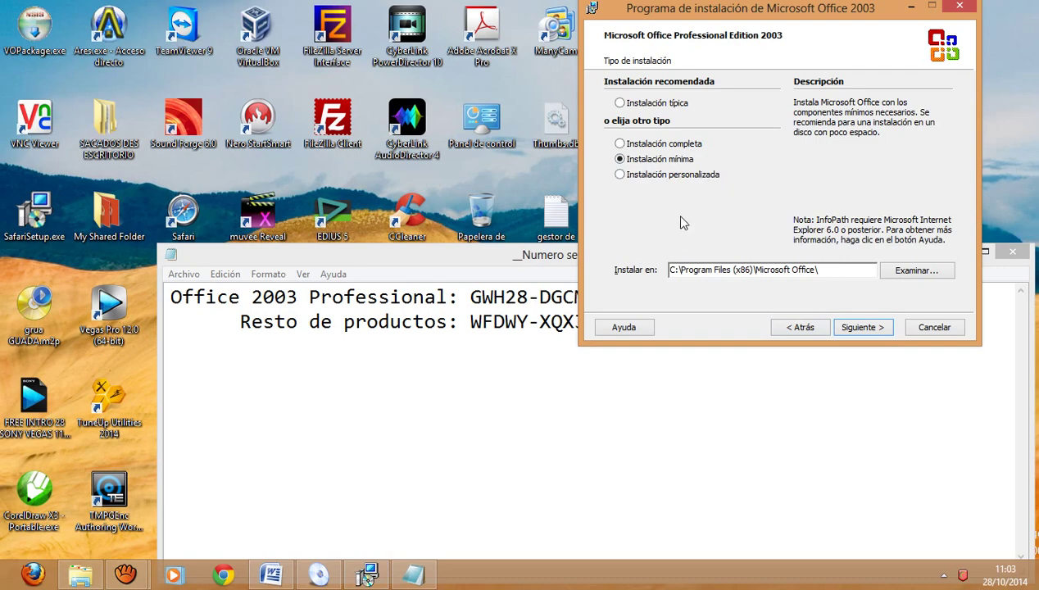
# Review the installation summary for Instalación típica, then return to the installation types.
pyautogui.click(654, 104)
pyautogui.click(861, 326)
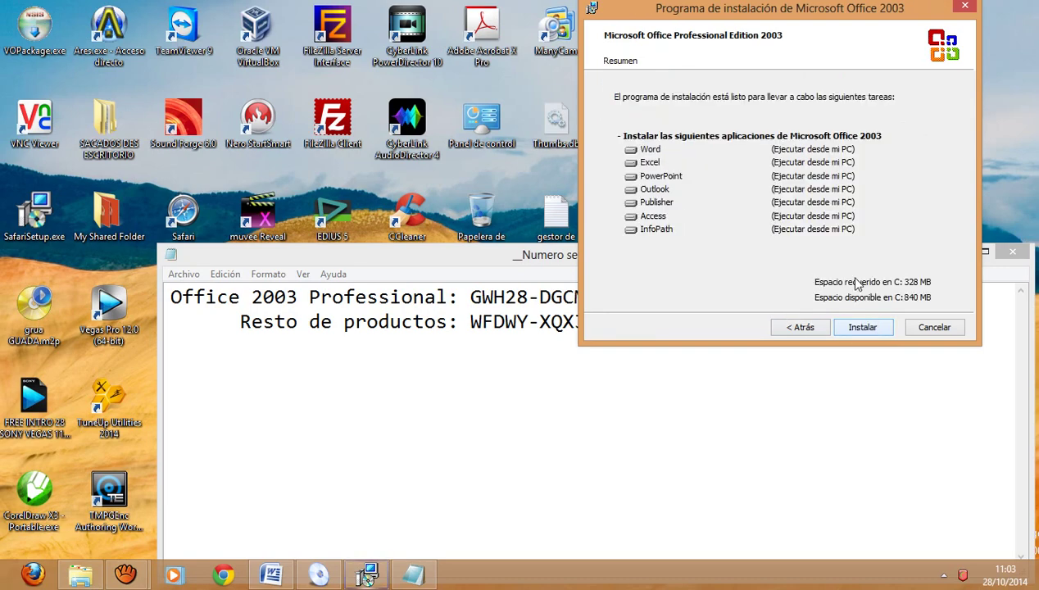
pyautogui.click(799, 328)
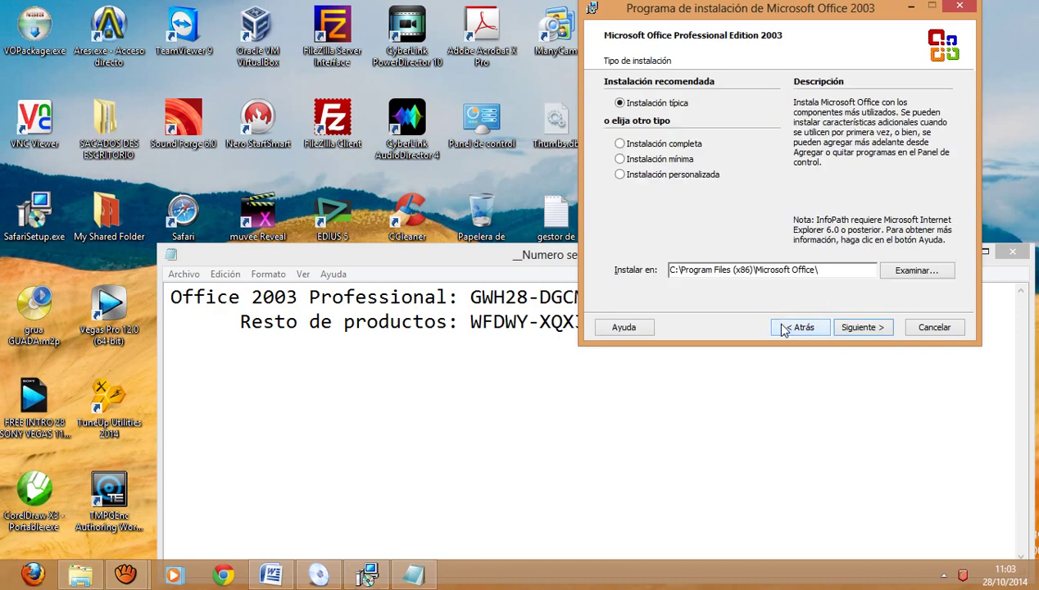
pyautogui.click(852, 327)
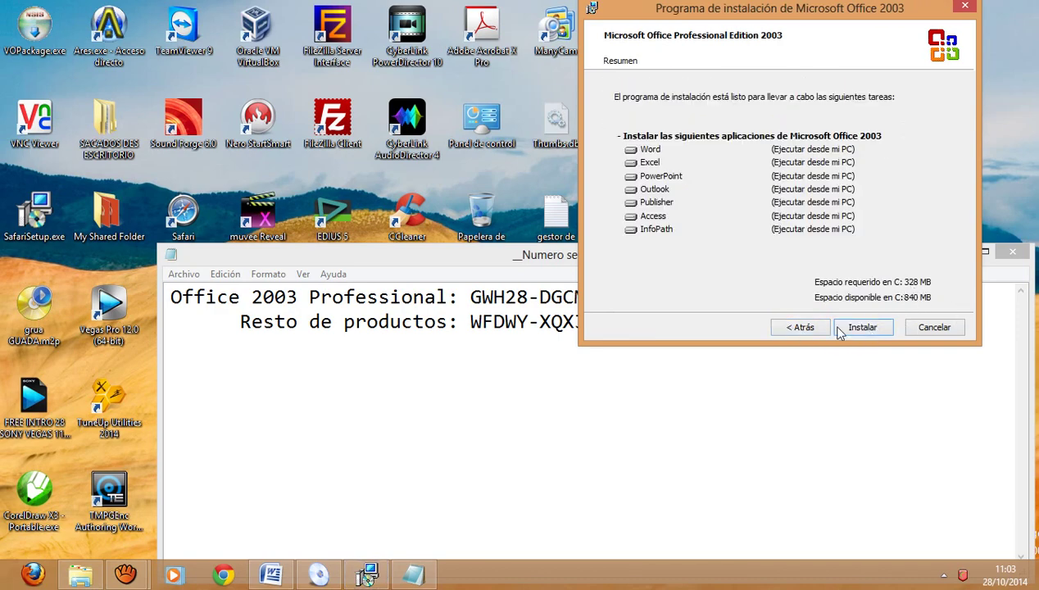
pyautogui.click(799, 327)
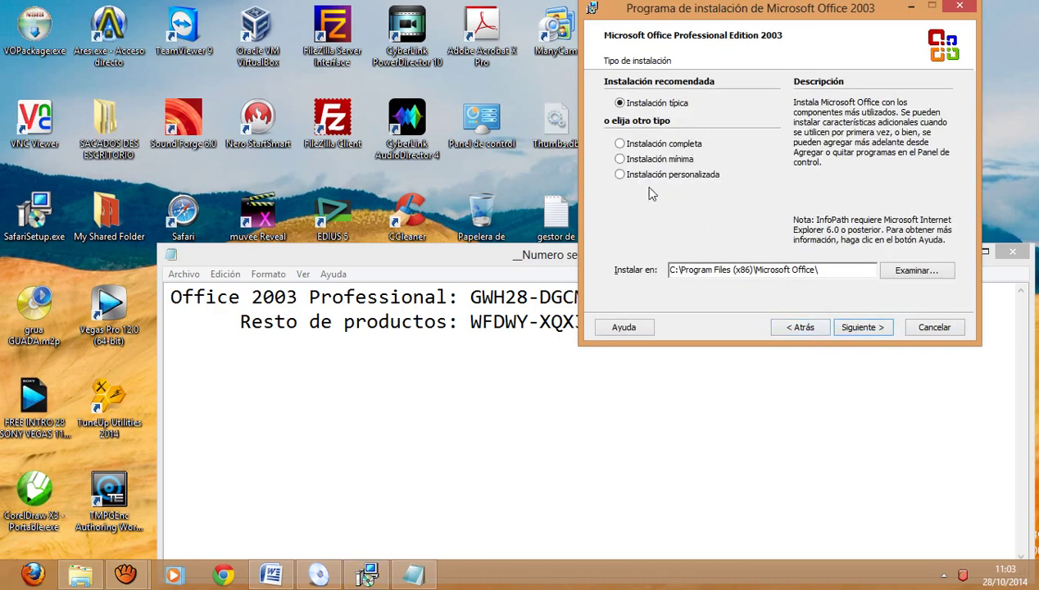
# Choose Instalación completa with the default install folder and start installing Office 2003.
pyautogui.click(651, 147)
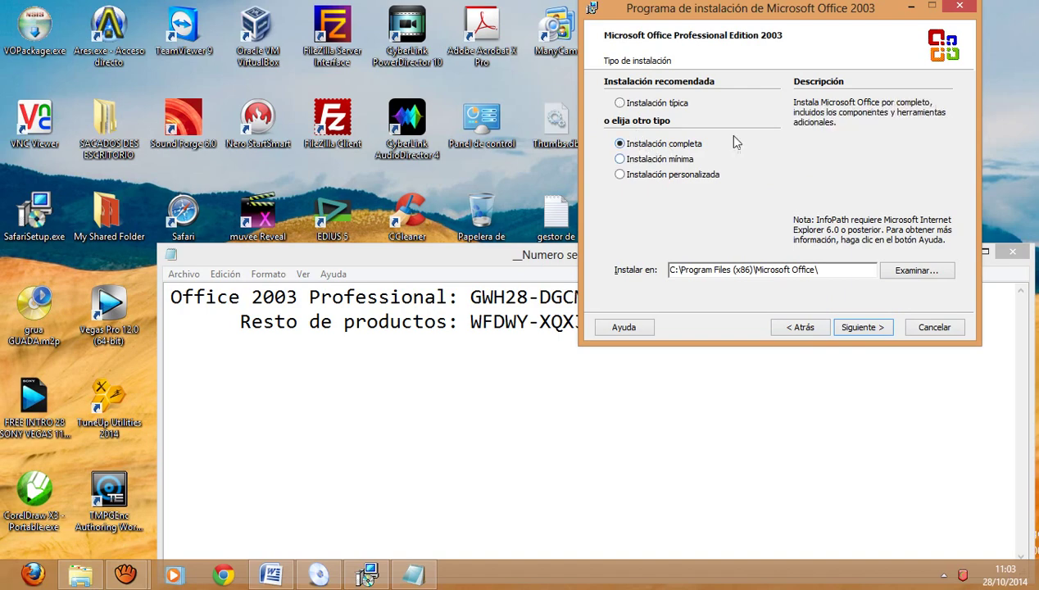
pyautogui.click(876, 332)
pyautogui.click(869, 328)
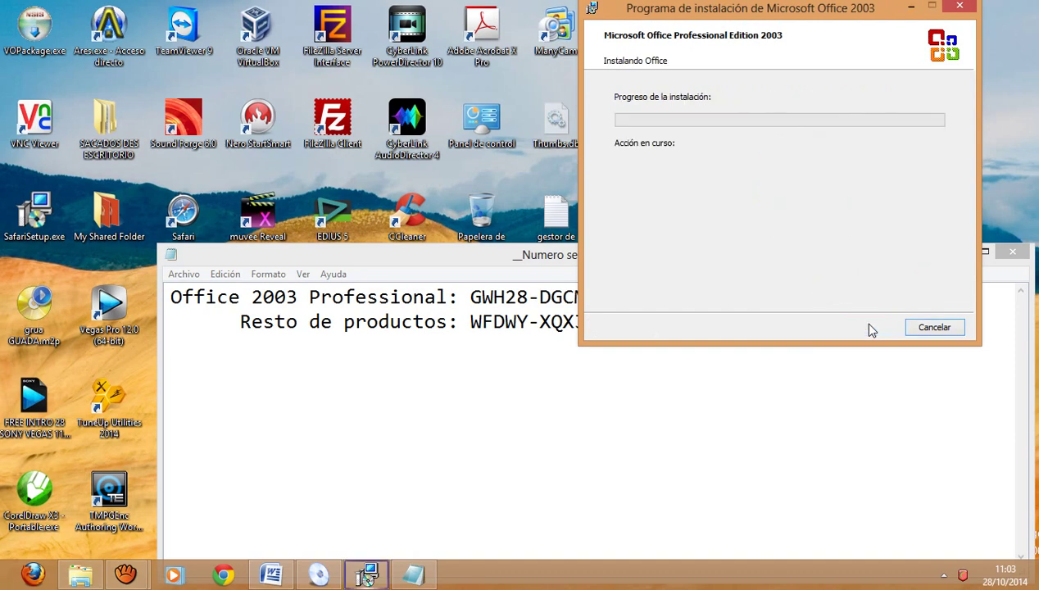
# Close the serial number file and switch to the open Word document Trabajo practico 1 word.docx to view its beginning.
pyautogui.moveTo(819, 15); pyautogui.dragTo(570, 14)
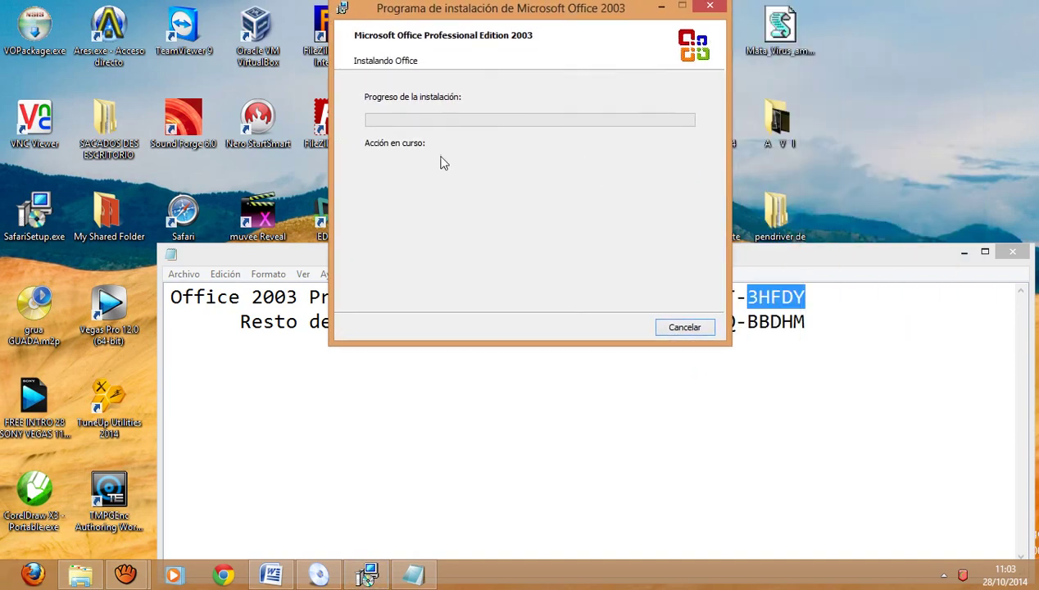
pyautogui.click(1013, 252)
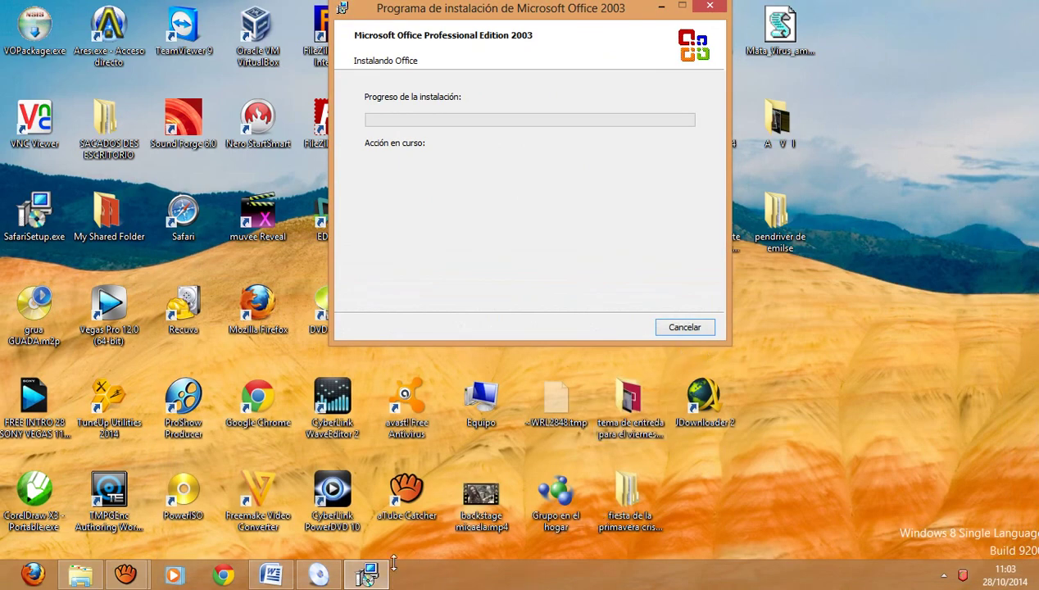
pyautogui.click(271, 575)
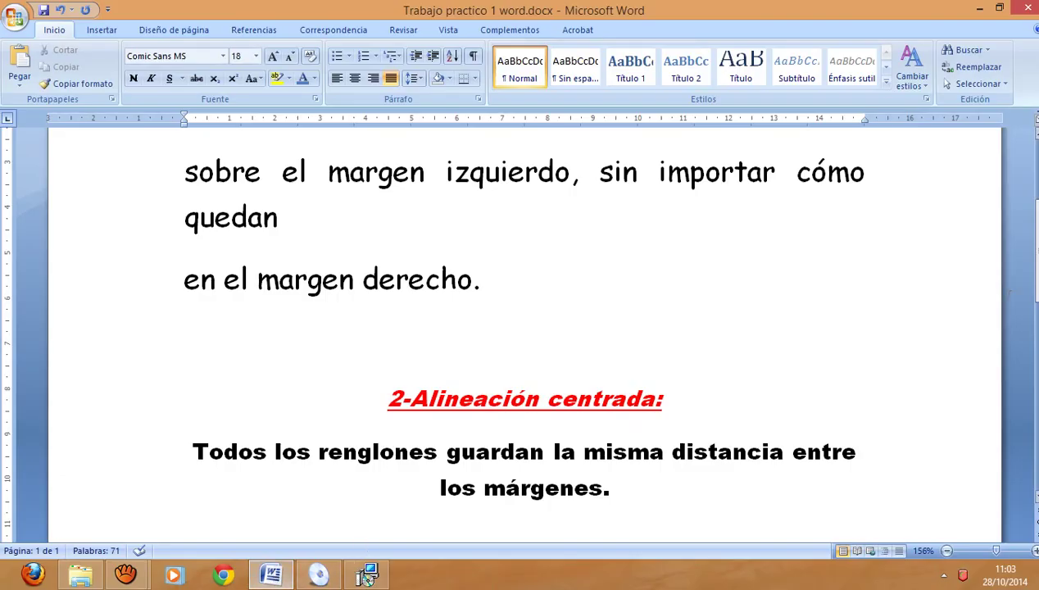
pyautogui.scroll(3, 367, 576)
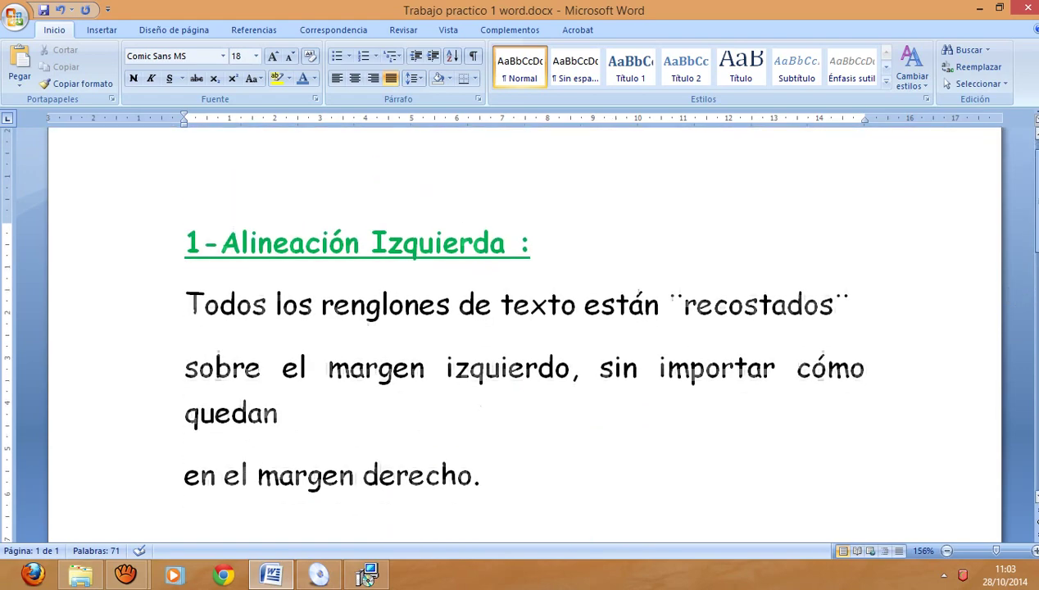